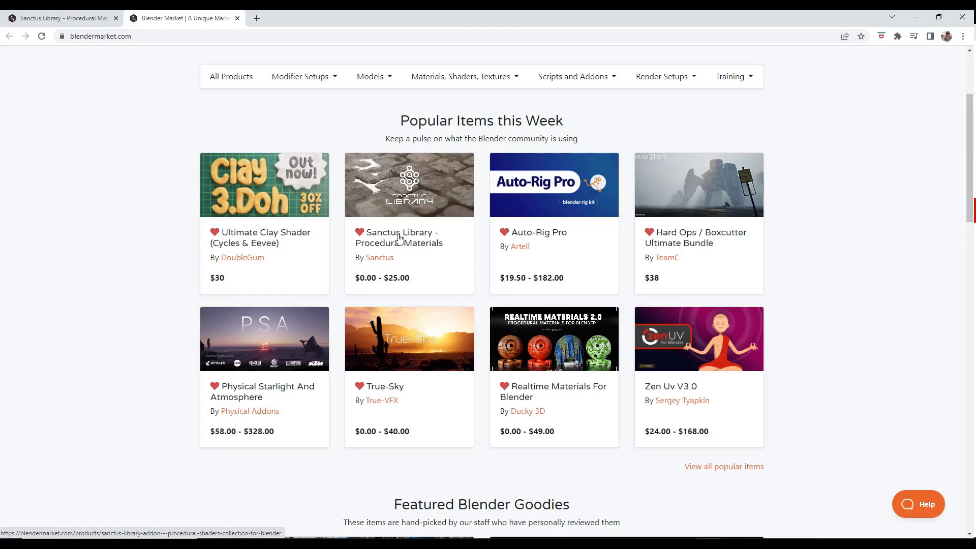
# Step: Open the Sanctus Library product page and highlight the line about its 160 procedural materials and monthly growth
pyautogui.click(77, 17)
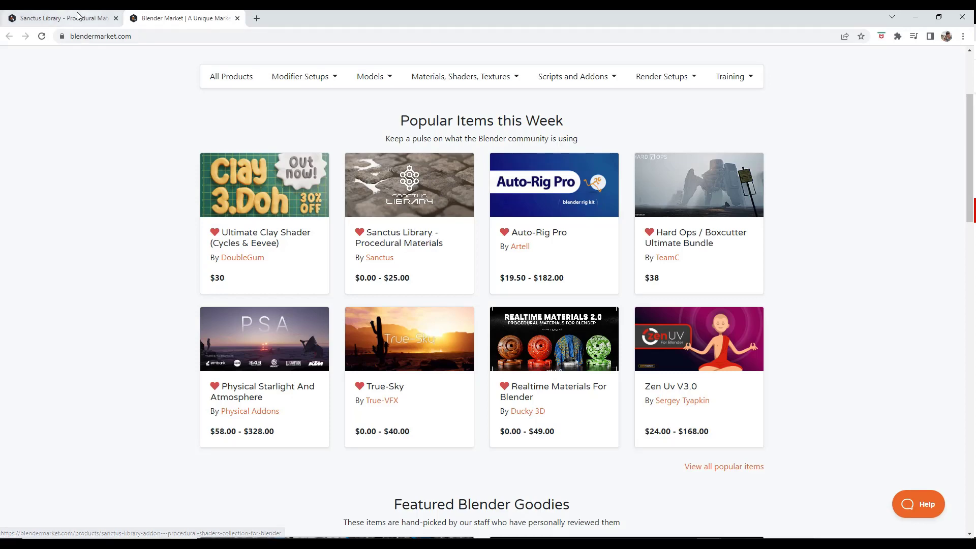
pyautogui.scroll(5, 420, 249)
pyautogui.scroll(5, 420, 249)
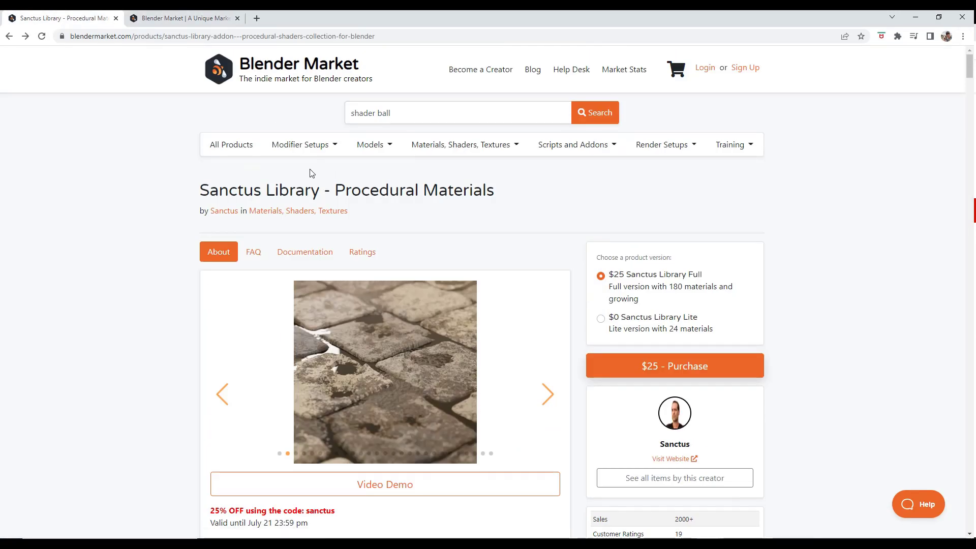
pyautogui.scroll(-3, 433, 197)
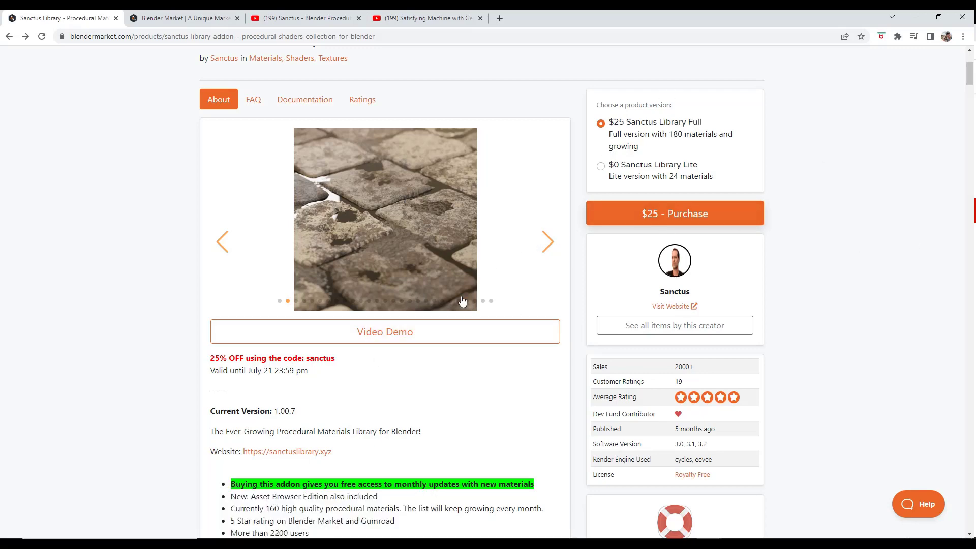
pyautogui.scroll(-8, 399, 318)
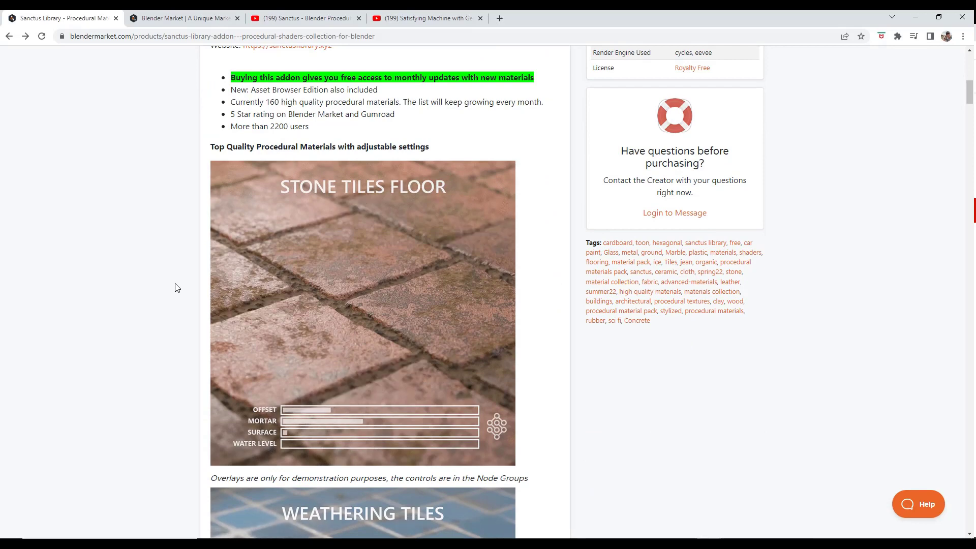
pyautogui.scroll(-1, 179, 287)
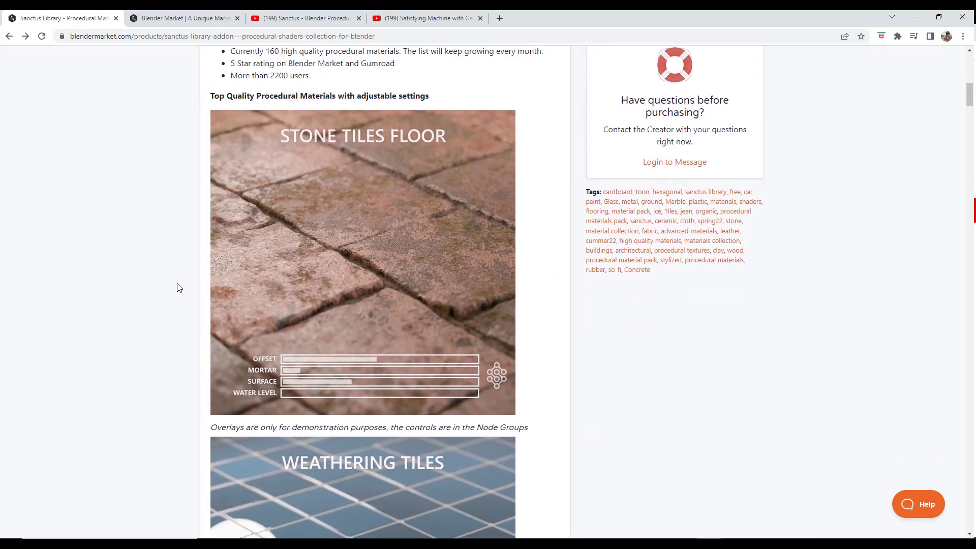
pyautogui.scroll(1, 184, 292)
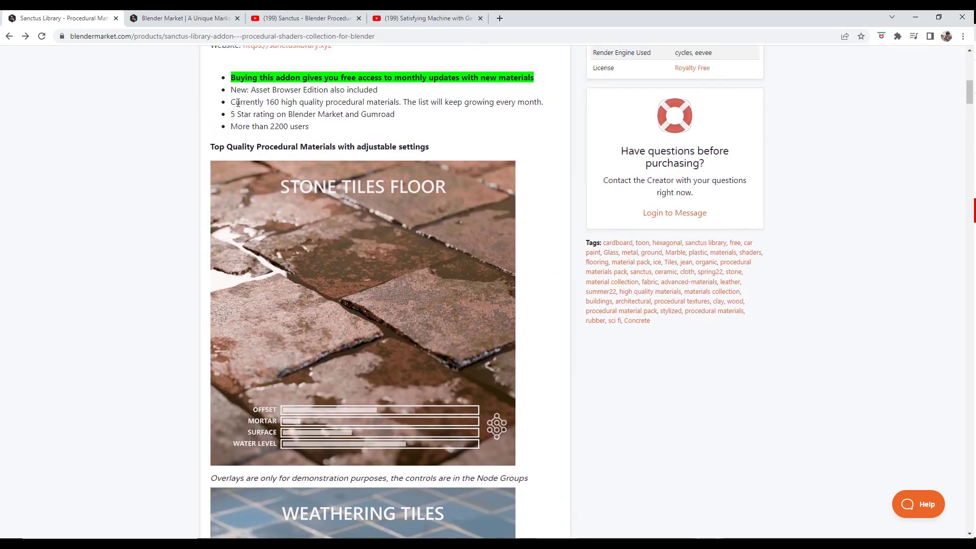
pyautogui.moveTo(231, 102); pyautogui.dragTo(551, 102)
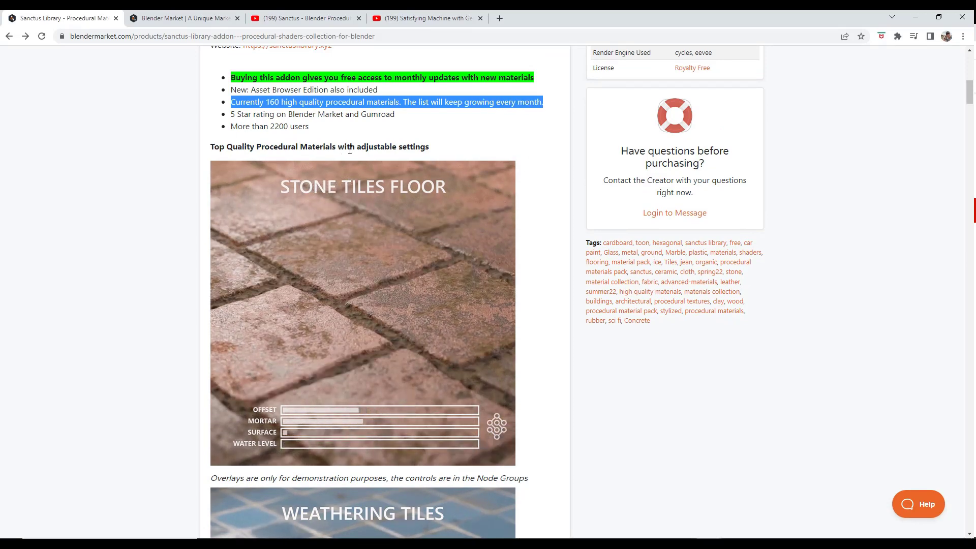
# Step: Examine the product page's material previews, including the marble, stone, car paint and fabric examples
pyautogui.scroll(-3, 224, 153)
pyautogui.scroll(-17, 181, 163)
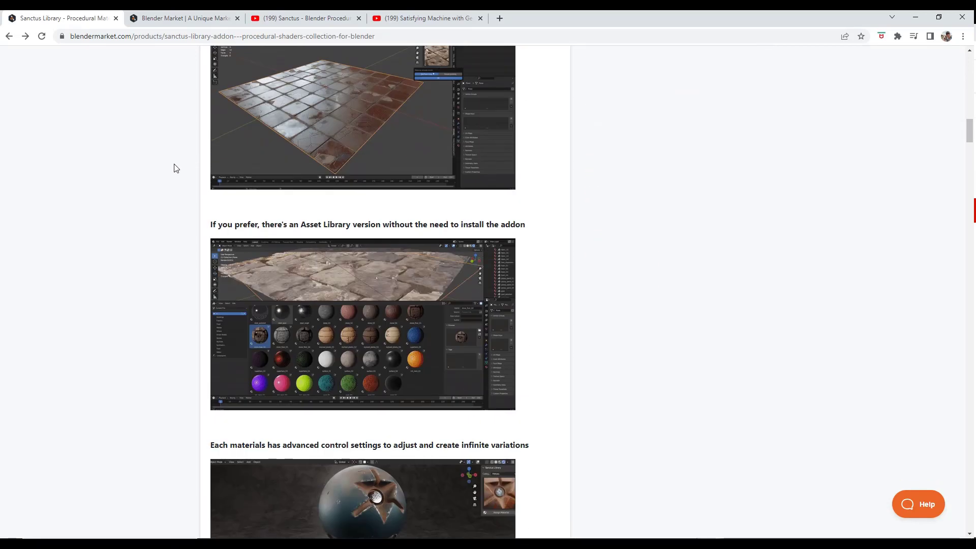
pyautogui.scroll(-9, 176, 169)
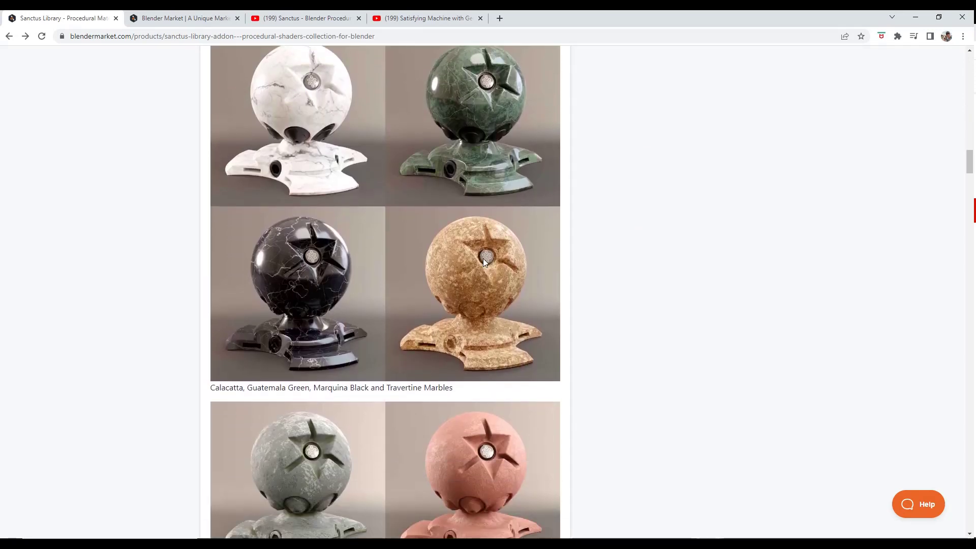
pyautogui.scroll(-11, 450, 247)
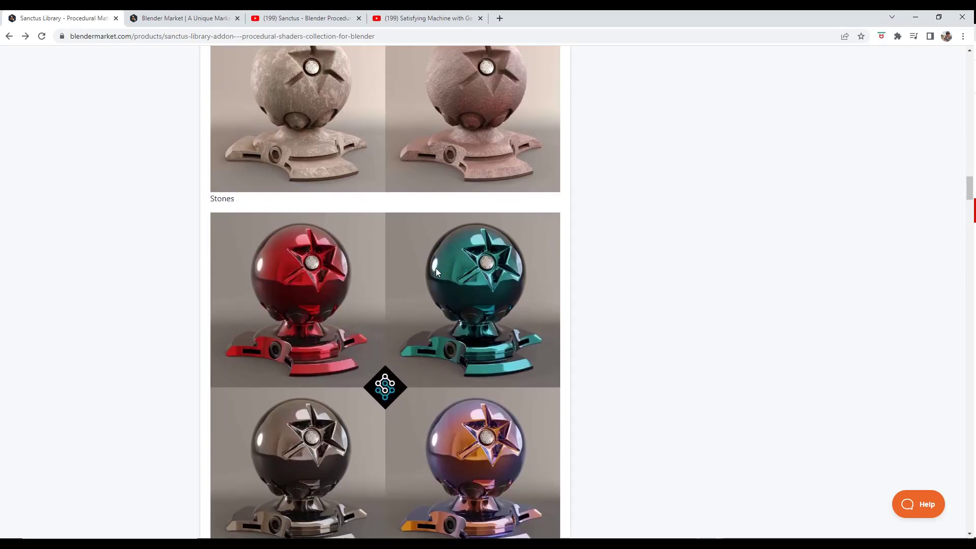
pyautogui.scroll(-2, 436, 272)
pyautogui.scroll(-6, 460, 290)
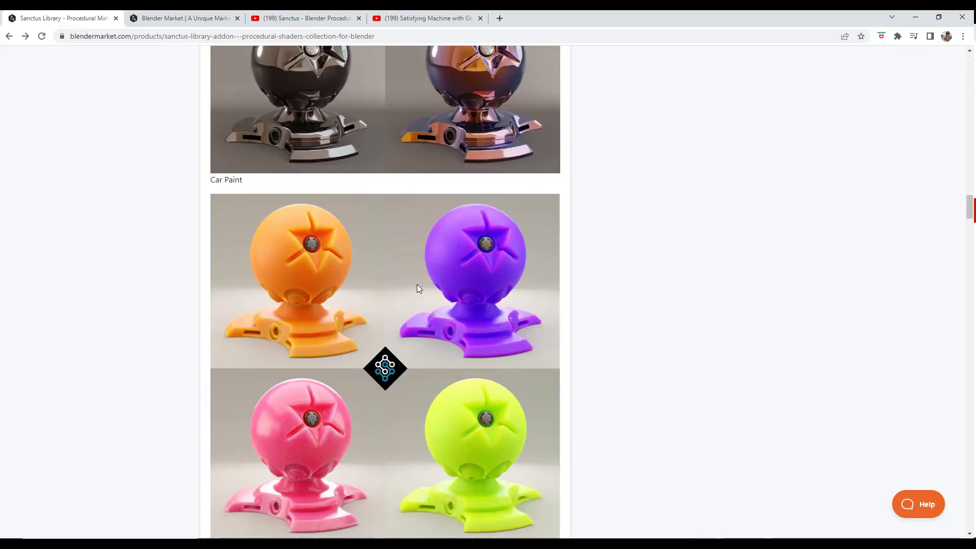
pyautogui.scroll(-15, 407, 284)
pyautogui.scroll(-11, 394, 283)
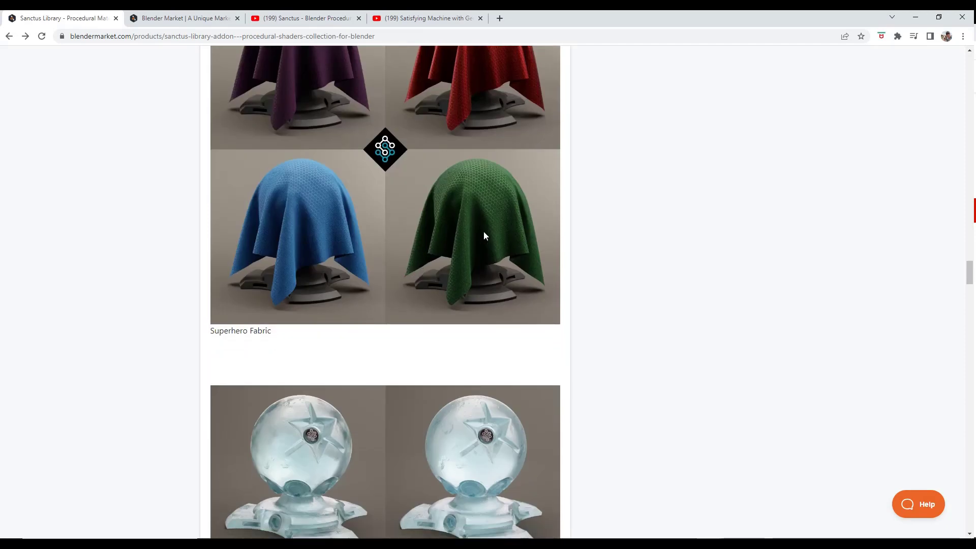
pyautogui.scroll(13, 437, 244)
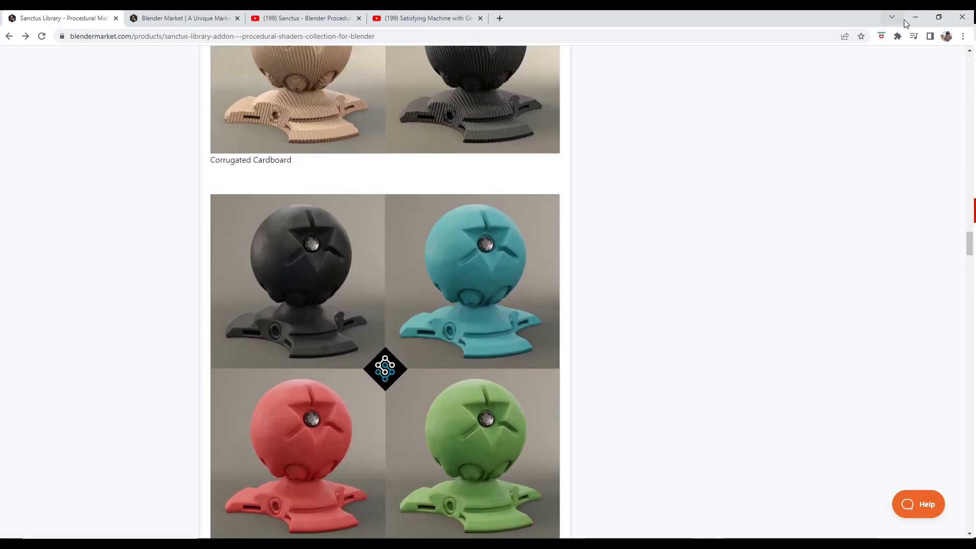
# Step: Switch to Blender and set the Sanctus Library category to Metals, browsing its material thumbnails
pyautogui.click(905, 18)
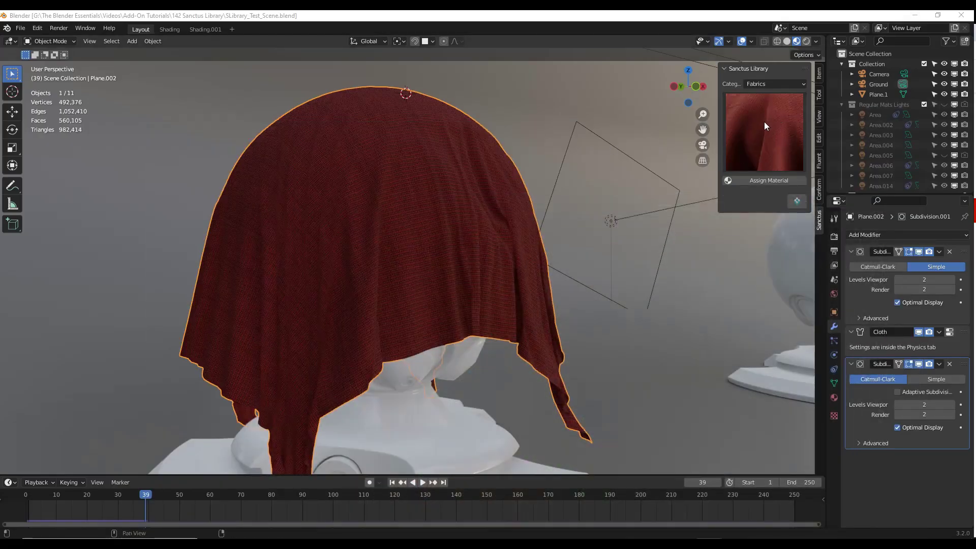
pyautogui.click(769, 129)
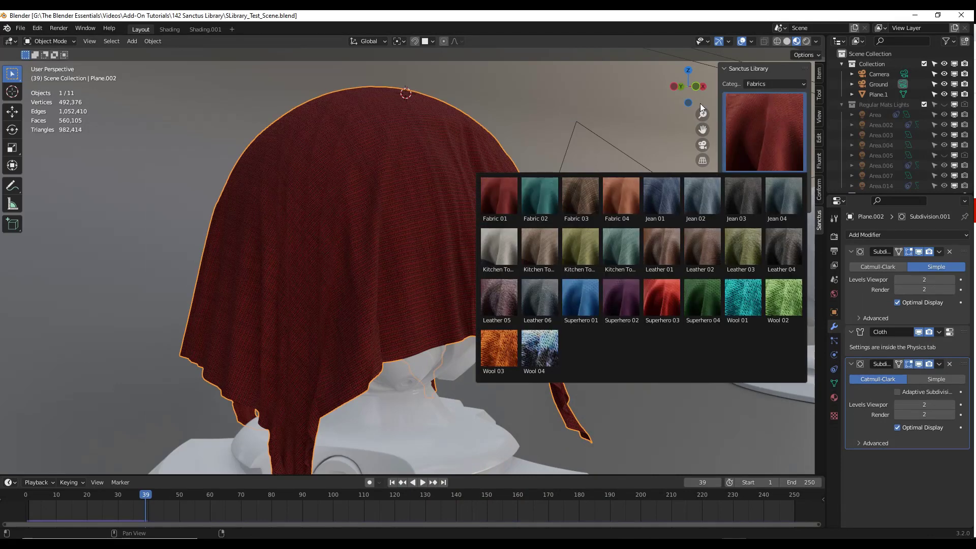
pyautogui.click(771, 84)
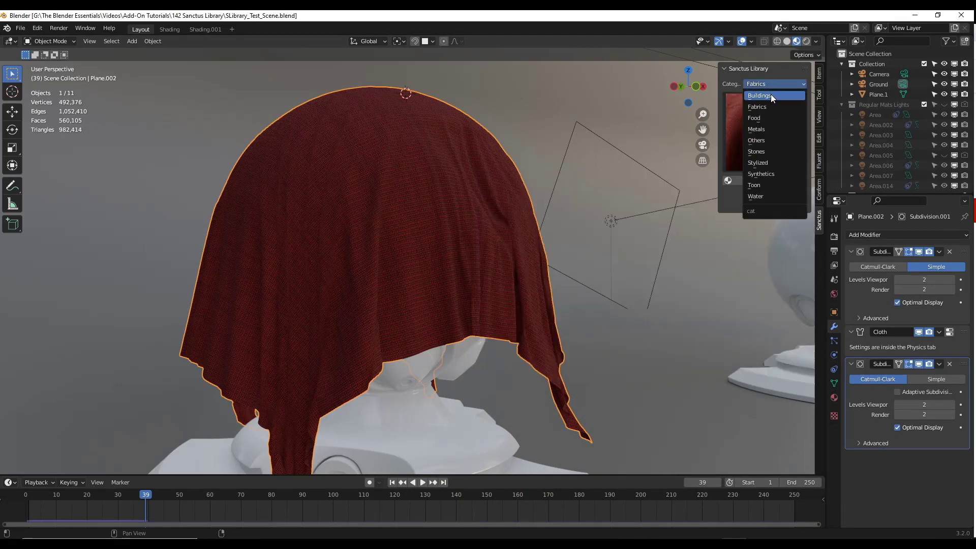
pyautogui.click(765, 130)
pyautogui.click(770, 127)
pyautogui.click(773, 126)
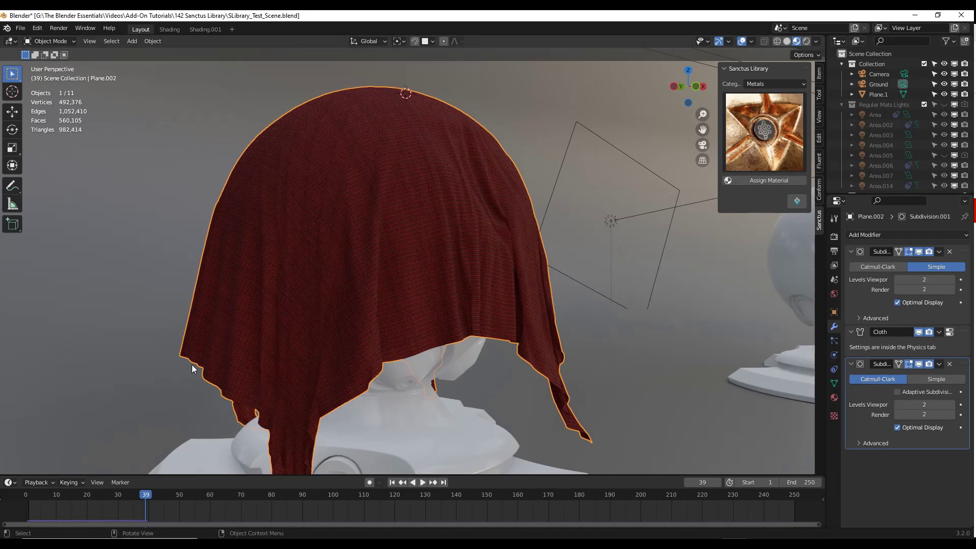
# Step: Enlarge the timeline area below the 3D viewport and turn it into an Asset Browser
pyautogui.moveTo(222, 476); pyautogui.dragTo(73, 348)
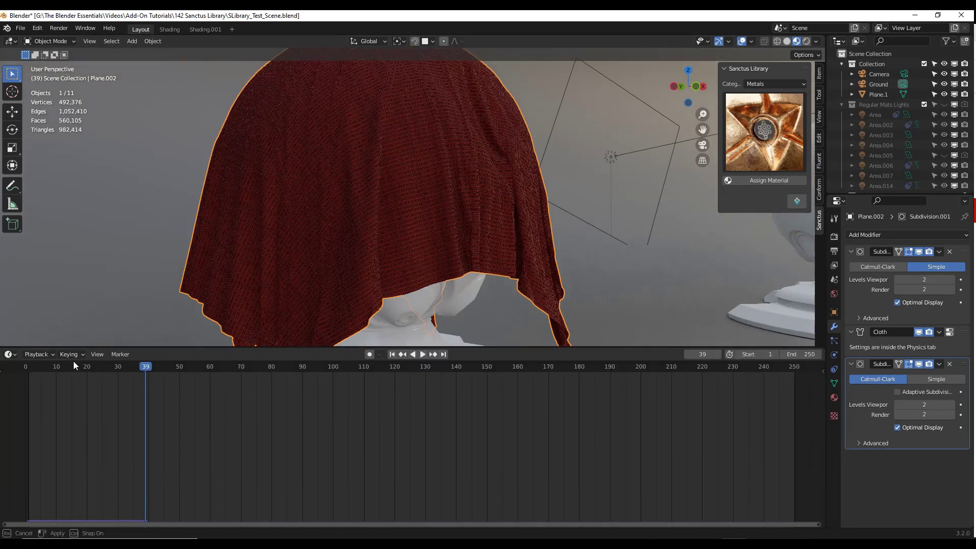
pyautogui.click(10, 353)
pyautogui.click(311, 415)
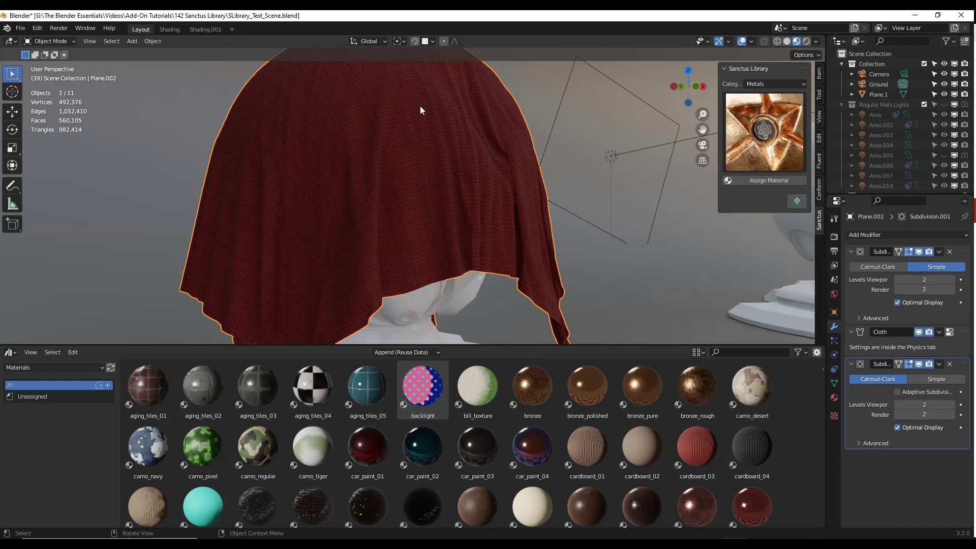
# Step: Choose the Bronze material from the Metals category of the Sanctus Library
pyautogui.click(768, 84)
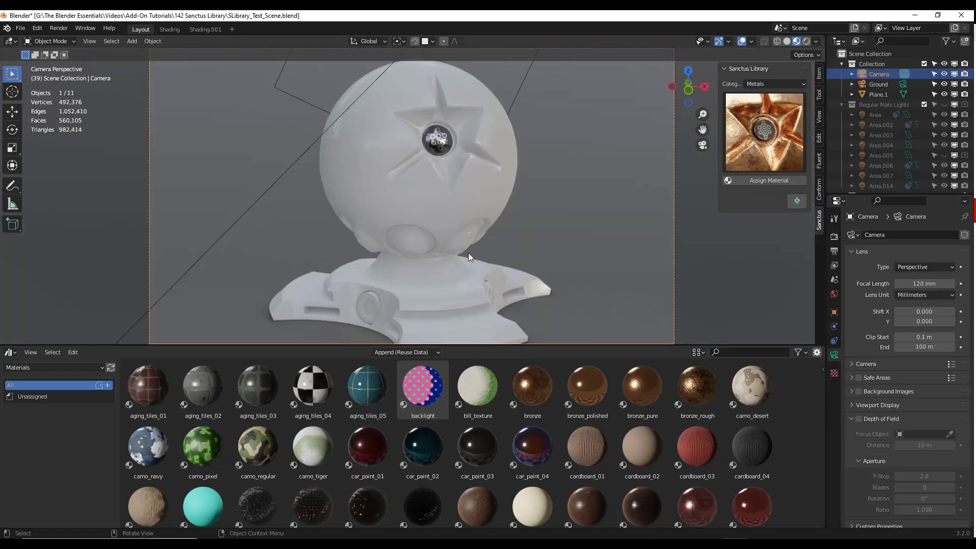
pyautogui.scroll(2, 442, 230)
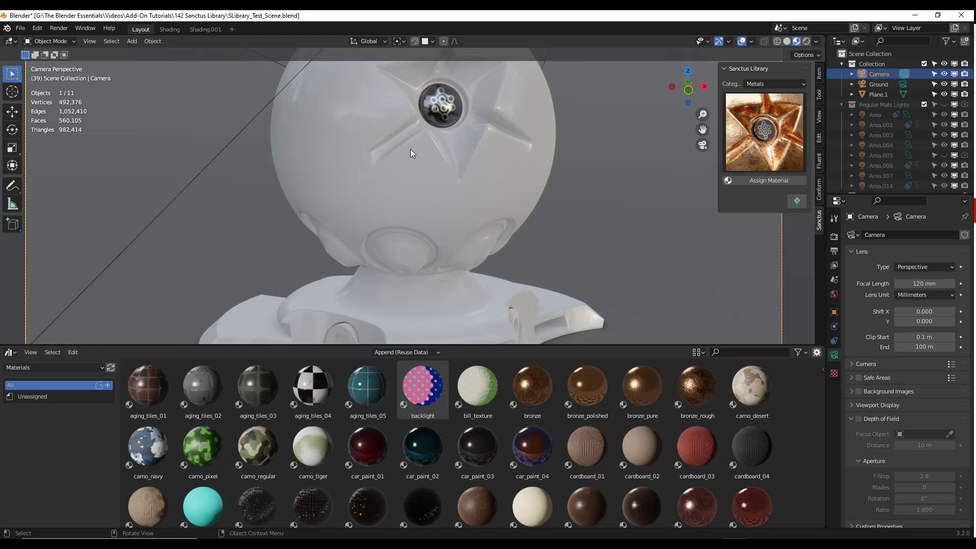
pyautogui.scroll(-3, 408, 157)
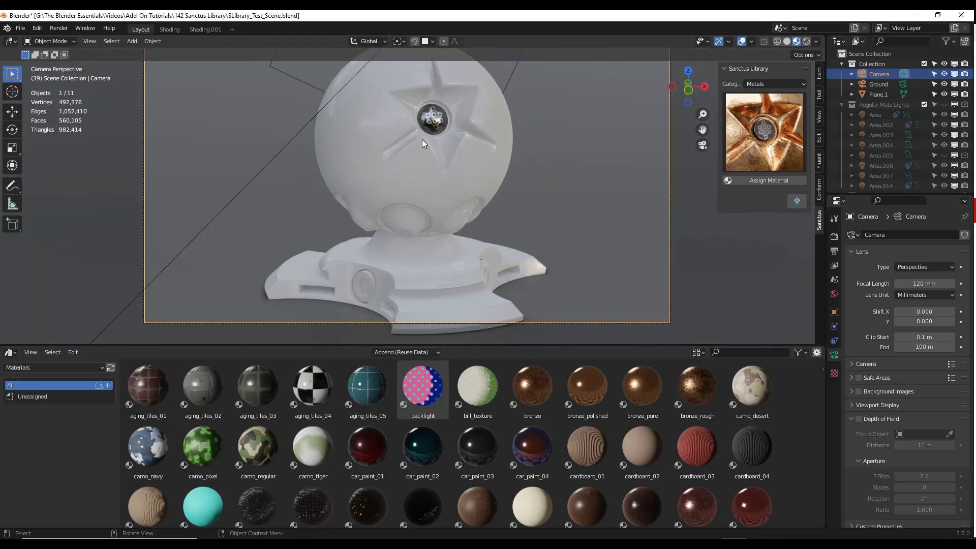
pyautogui.scroll(2, 417, 102)
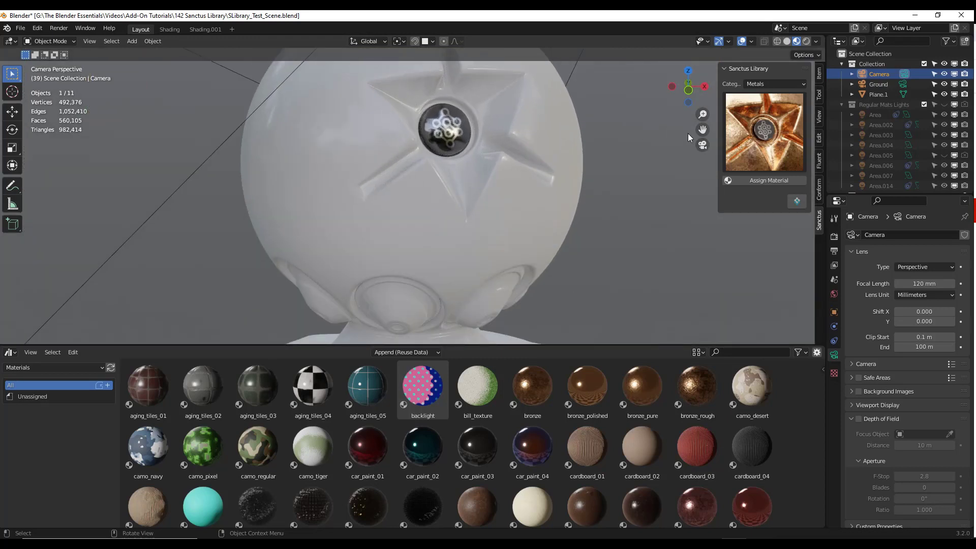
pyautogui.click(769, 139)
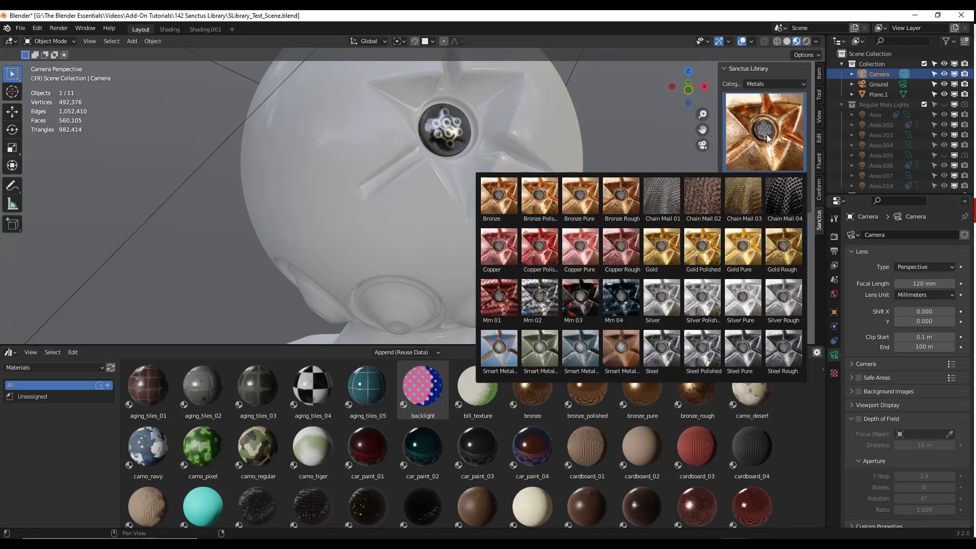
pyautogui.click(501, 200)
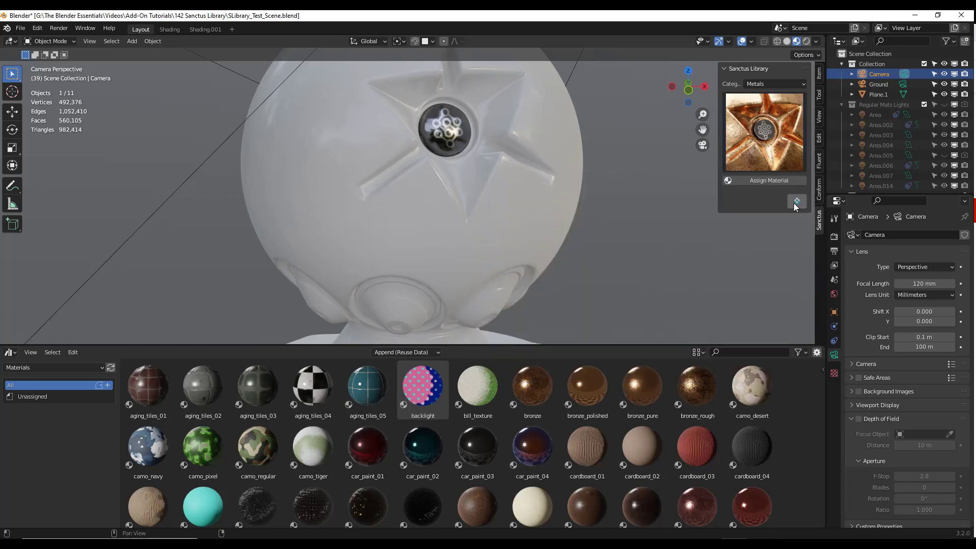
# Step: Select the white shader ball and assign the existing Bronze material to it
pyautogui.click(768, 181)
pyautogui.click(436, 156)
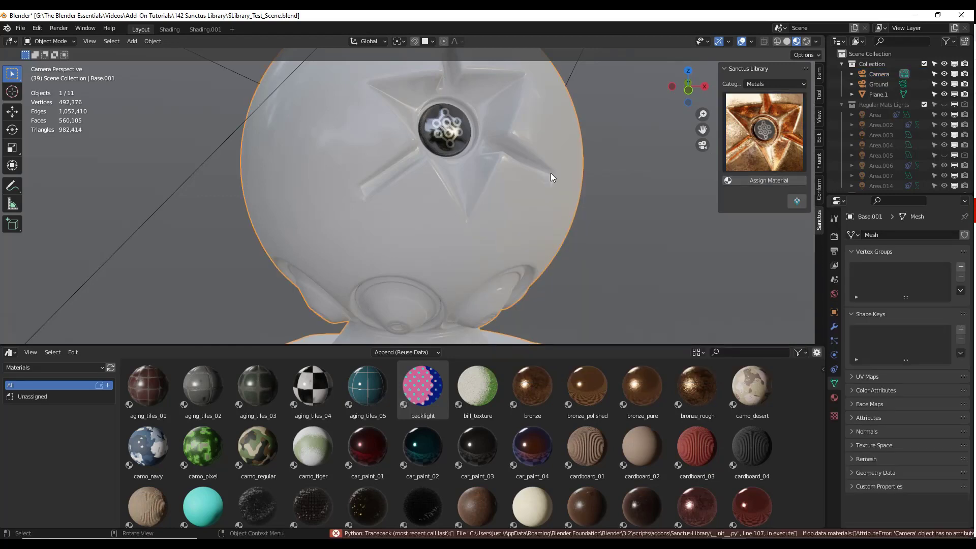
pyautogui.click(768, 182)
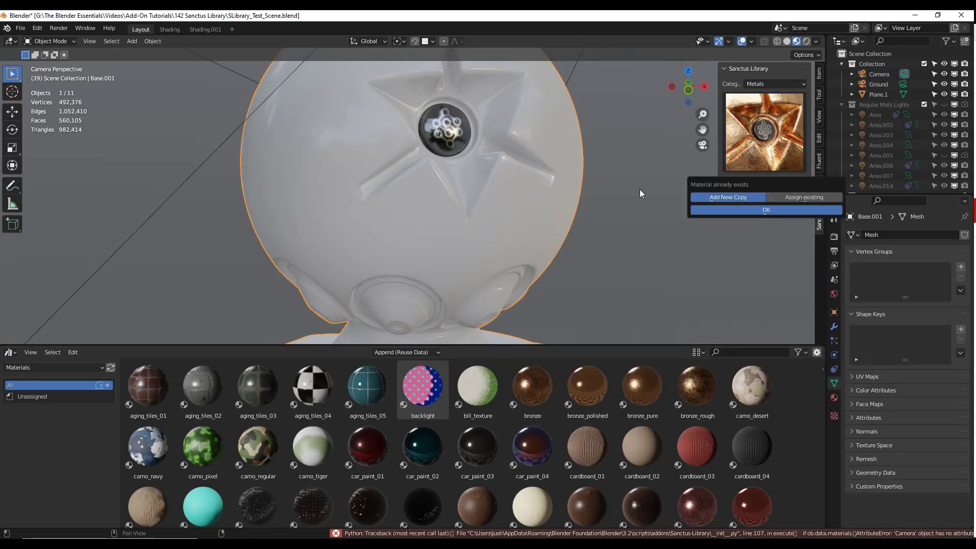
pyautogui.click(789, 196)
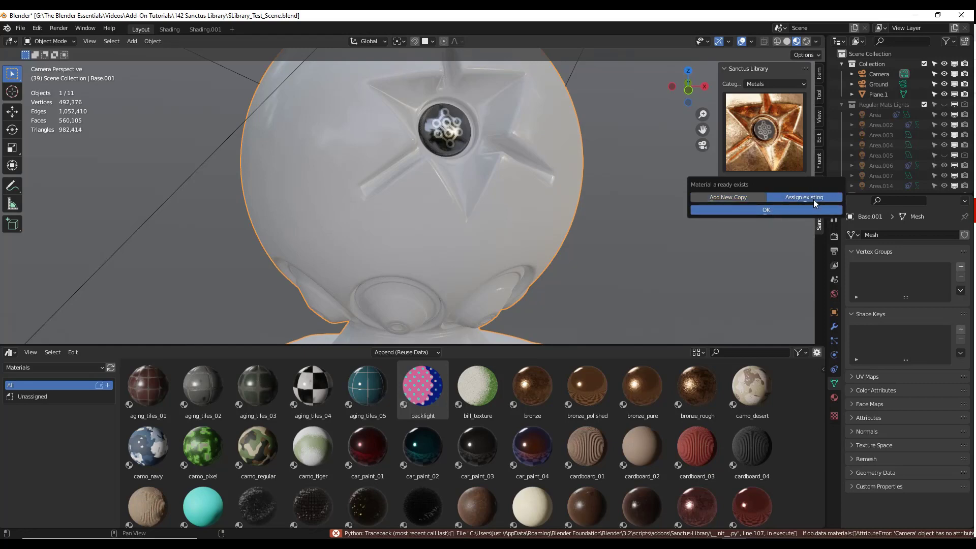
pyautogui.click(769, 210)
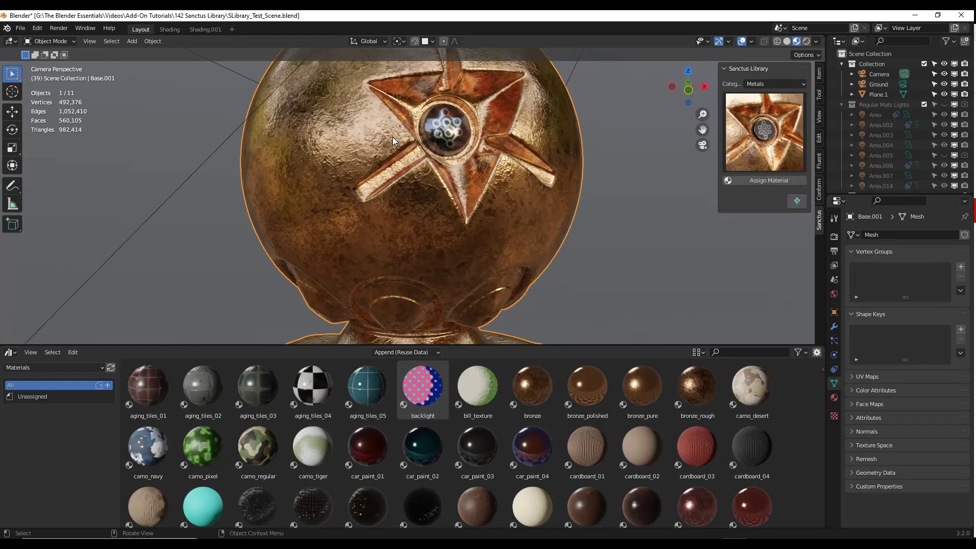
pyautogui.scroll(6, 392, 136)
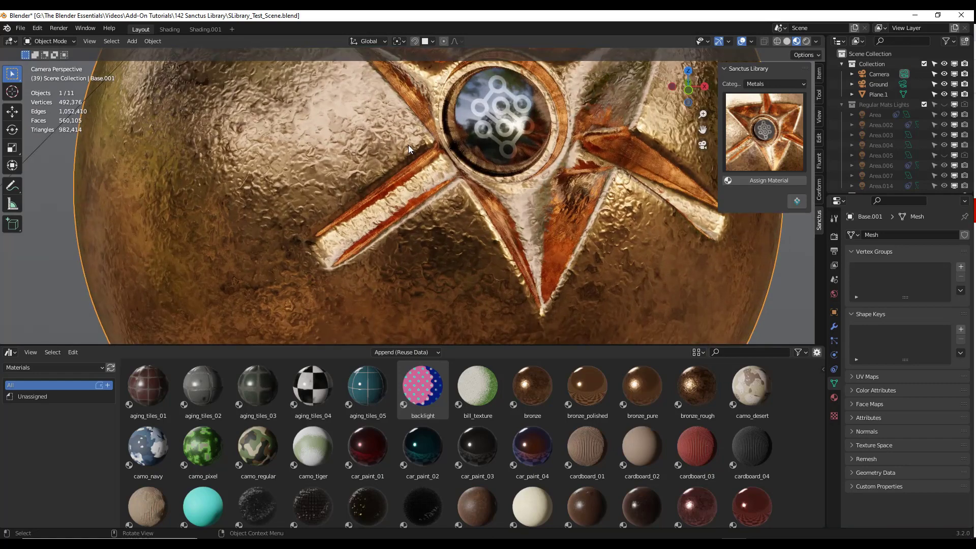
pyautogui.scroll(2, 410, 147)
pyautogui.scroll(-5, 411, 149)
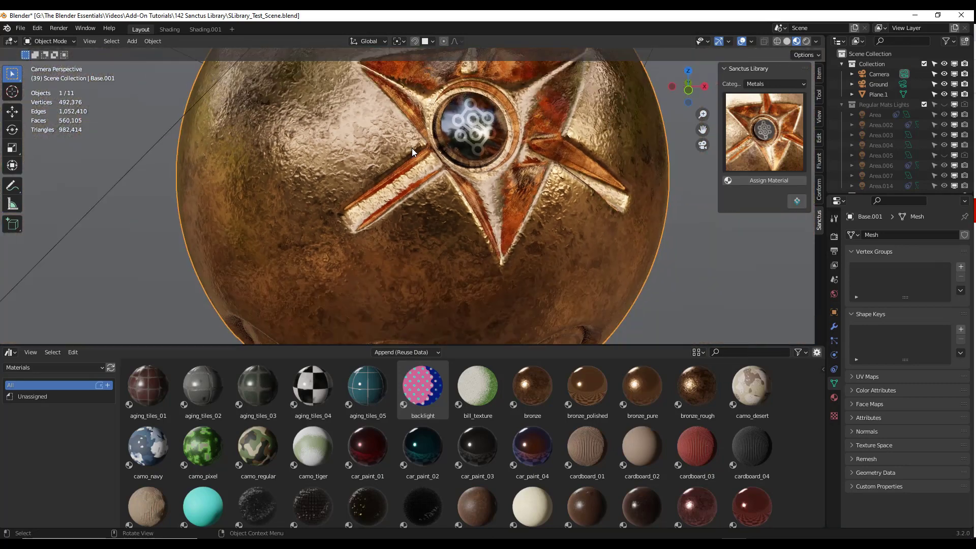
pyautogui.scroll(-4, 413, 151)
# Step: Switch to the Shading.001 workspace and set its 3D viewport to Material Preview to inspect the bronze material's Metal node group
pyautogui.click(205, 29)
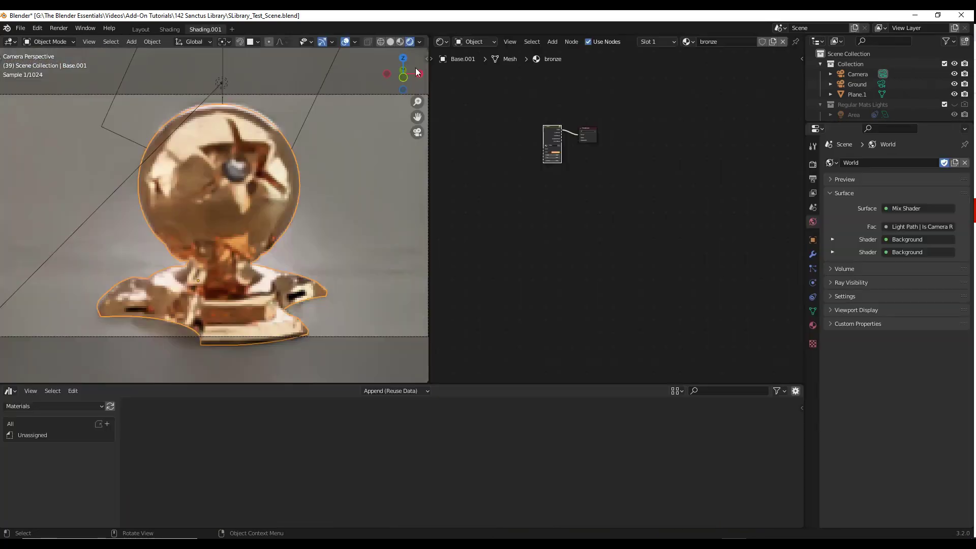
pyautogui.click(400, 42)
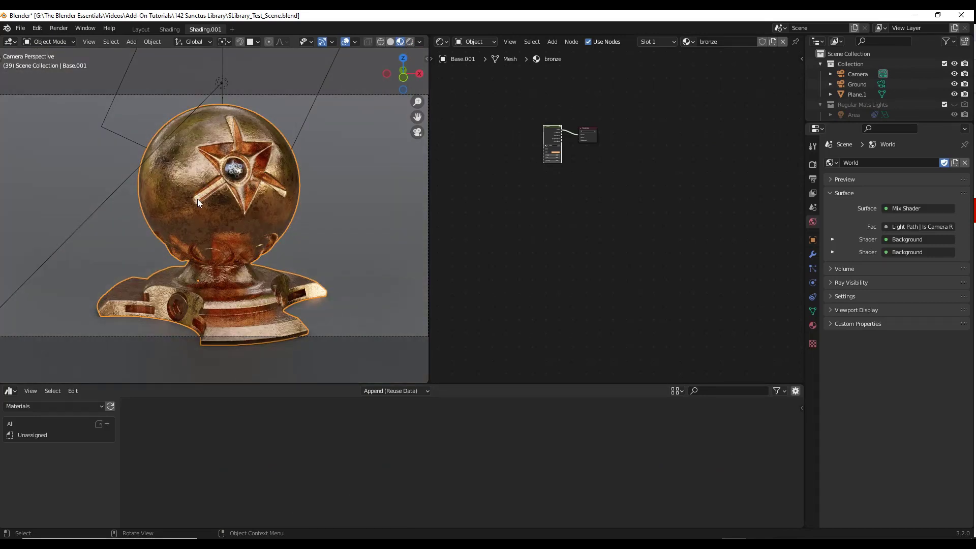
pyautogui.scroll(6, 198, 202)
pyautogui.scroll(3, 280, 154)
pyautogui.scroll(1, 575, 129)
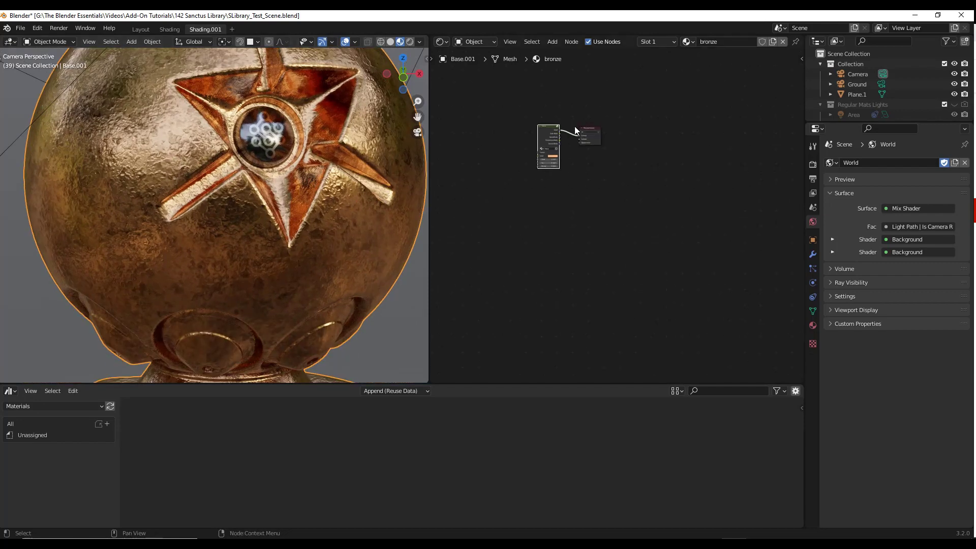
pyautogui.scroll(6, 552, 120)
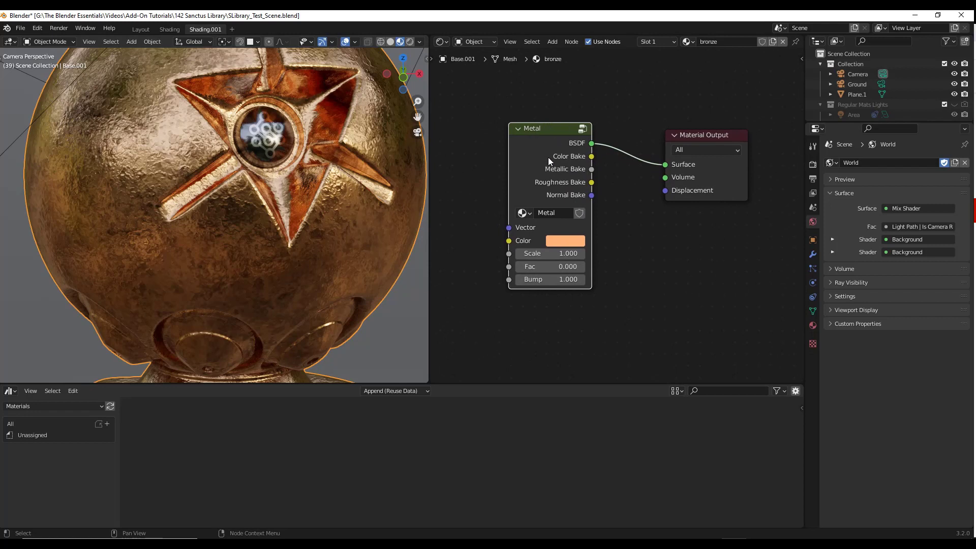
# Step: Move the bronze material's Metal node slightly and set its Scale to 0.900 and Bump to 1.100
pyautogui.moveTo(546, 158); pyautogui.dragTo(531, 162)
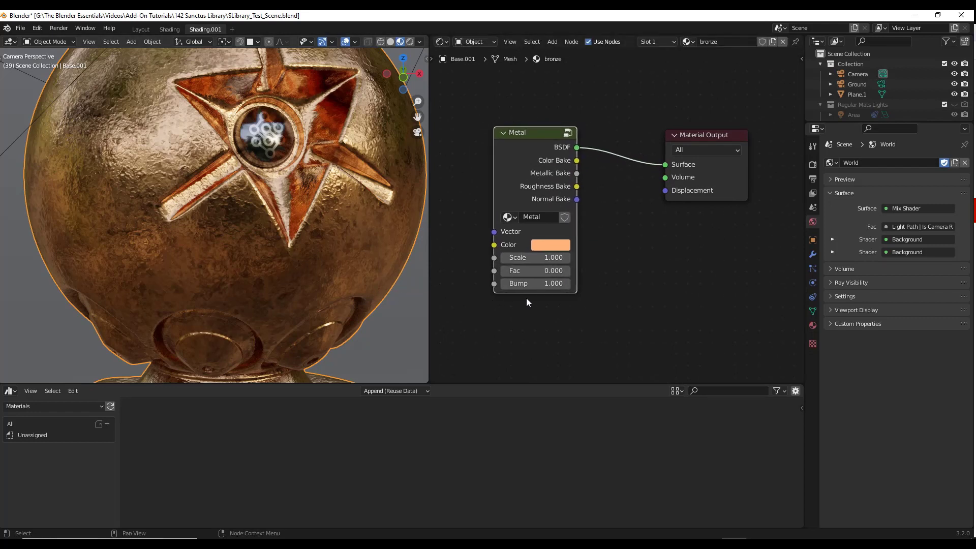
pyautogui.moveTo(531, 259); pyautogui.dragTo(532, 283)
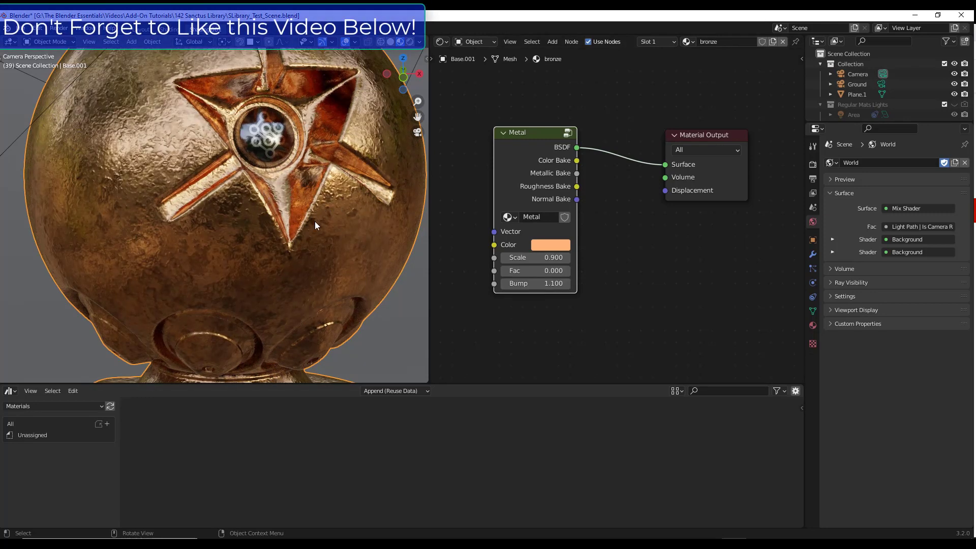
# Step: Assign the Smart Metal 04 material from the Metals category of the Sanctus Library to the shader ball
pyautogui.press('n')
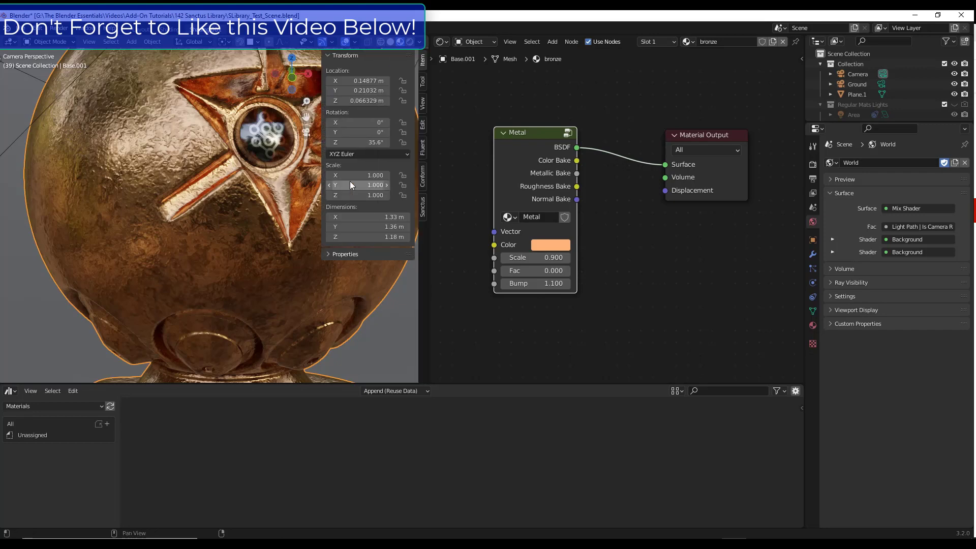
pyautogui.click(423, 205)
pyautogui.click(379, 72)
pyautogui.click(377, 69)
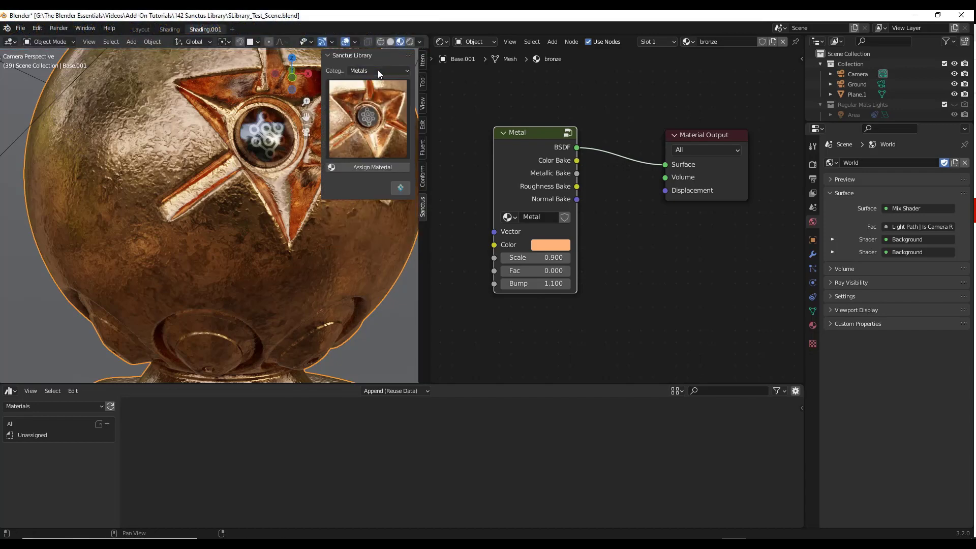
pyautogui.click(377, 112)
pyautogui.click(377, 111)
pyautogui.click(396, 149)
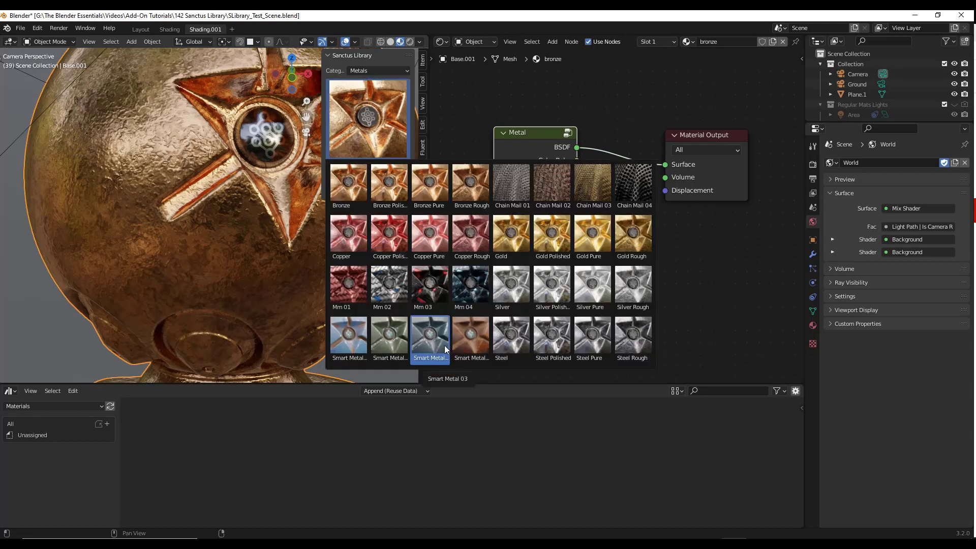
pyautogui.click(471, 340)
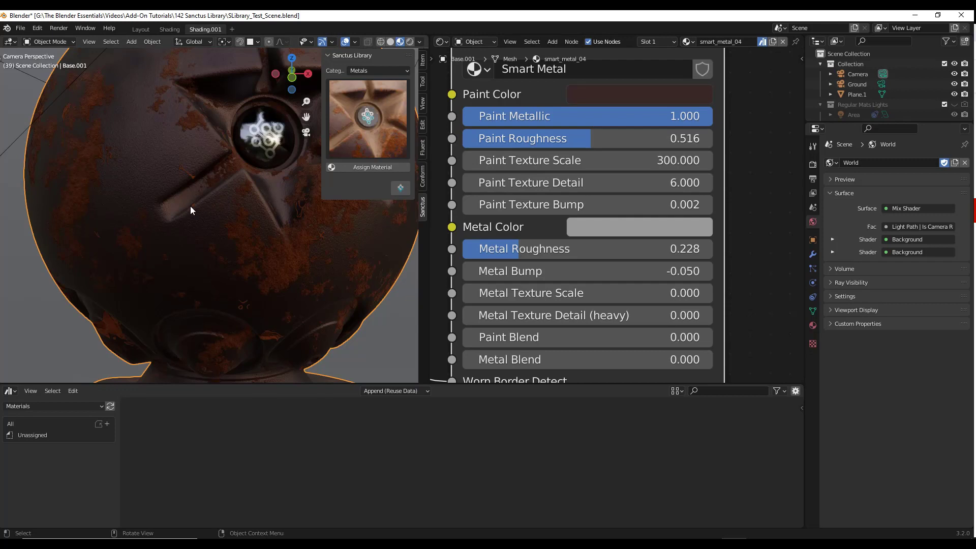
# Step: Set the Metal Roughness of the Smart Metal node group to 0.5
pyautogui.scroll(2, 323, 208)
pyautogui.scroll(4, 268, 214)
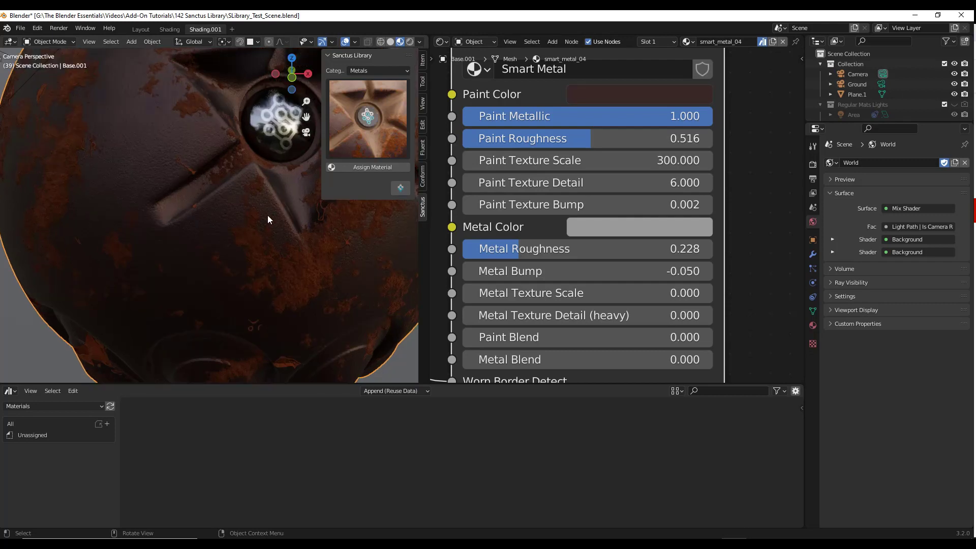
pyautogui.click(523, 248)
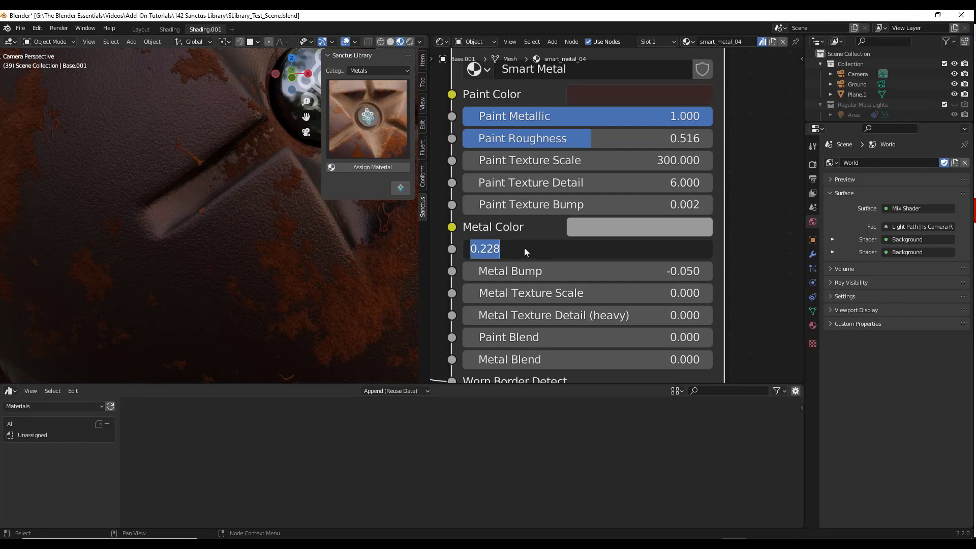
pyautogui.write('.5')
pyautogui.press('Return')
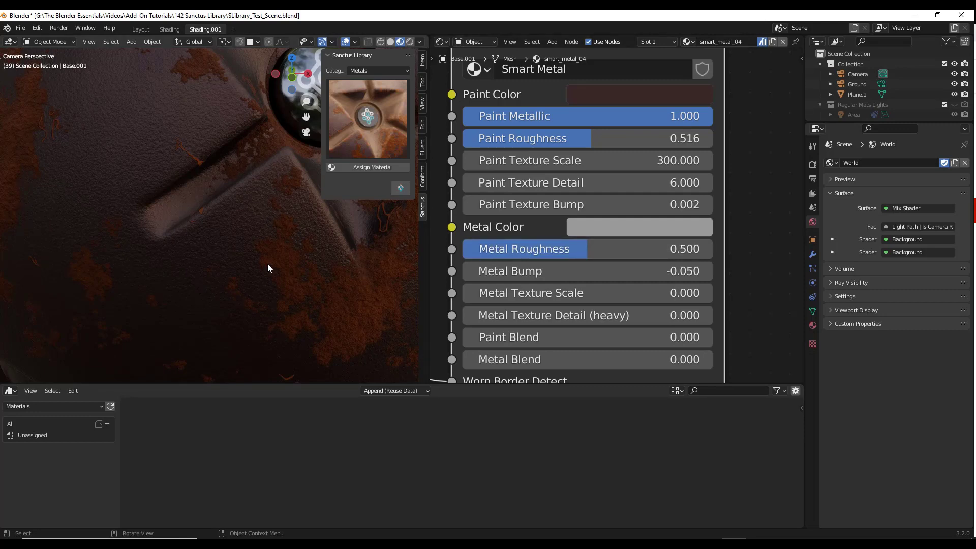
# Step: Set the Scratches Amount of the Smart Metal node group to 0.25 and check the shader ball
pyautogui.scroll(-3, 608, 244)
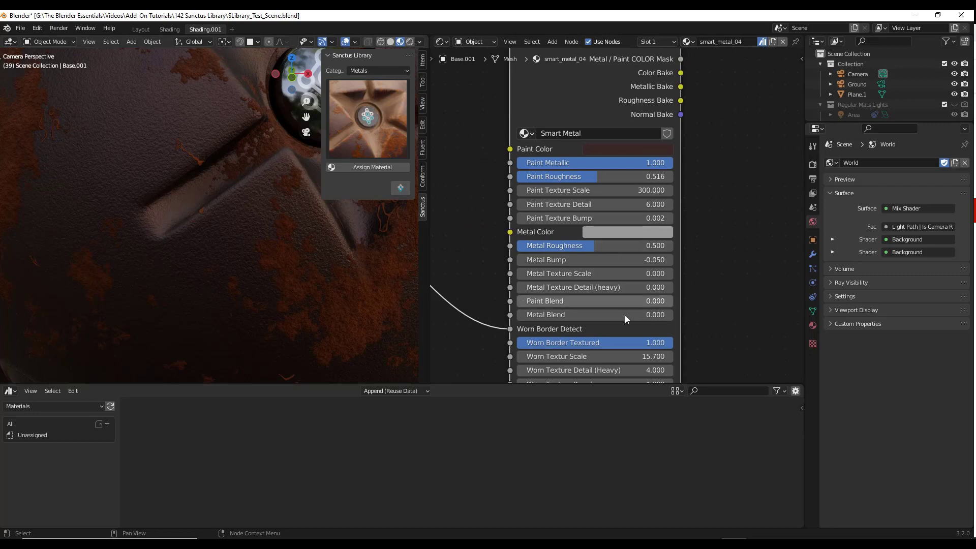
pyautogui.keyDown('shift'); pyautogui.scroll(-5, 565, 254); pyautogui.keyUp('shift')
pyautogui.moveTo(565, 255); pyautogui.dragTo(590, 224, button='middle')
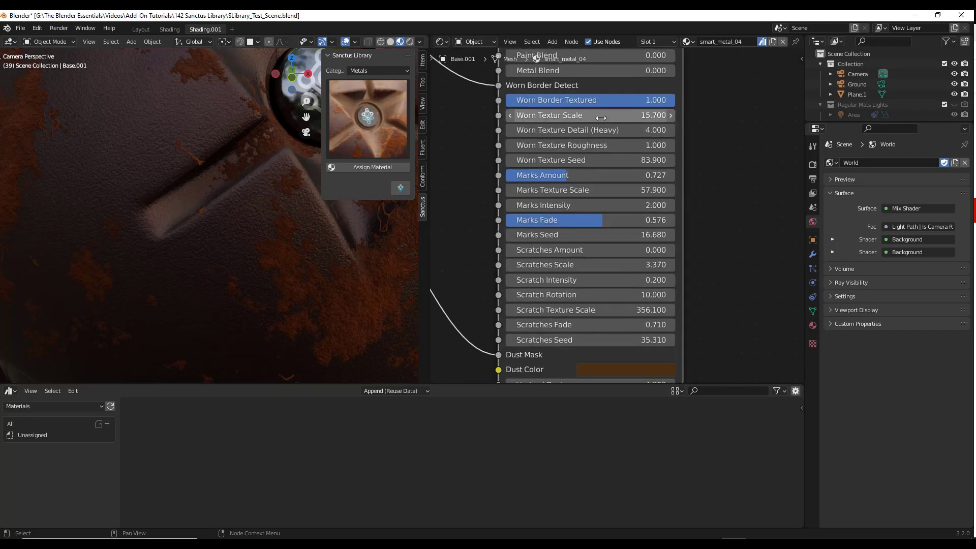
pyautogui.scroll(3, 559, 194)
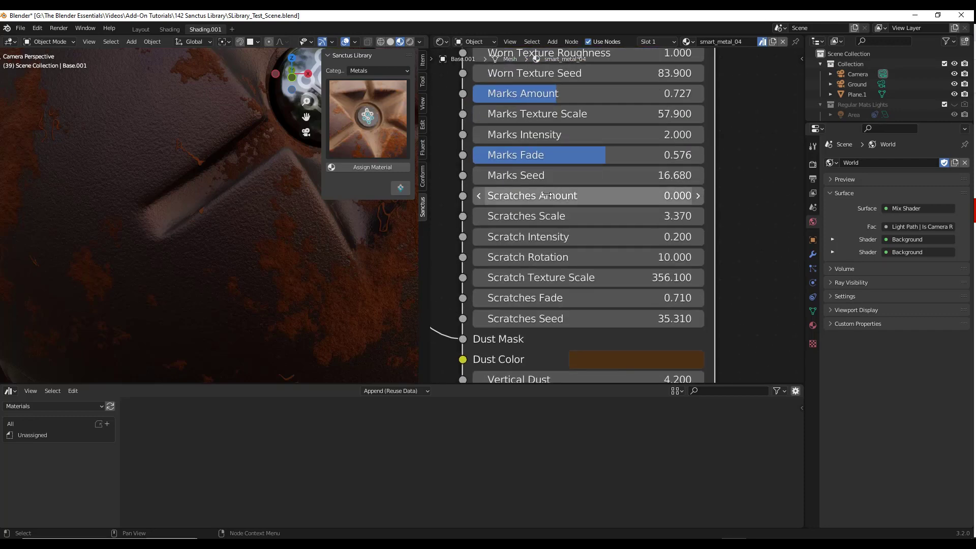
pyautogui.click(548, 198)
pyautogui.write('.25')
pyautogui.press('Return')
pyautogui.press('KP_0')
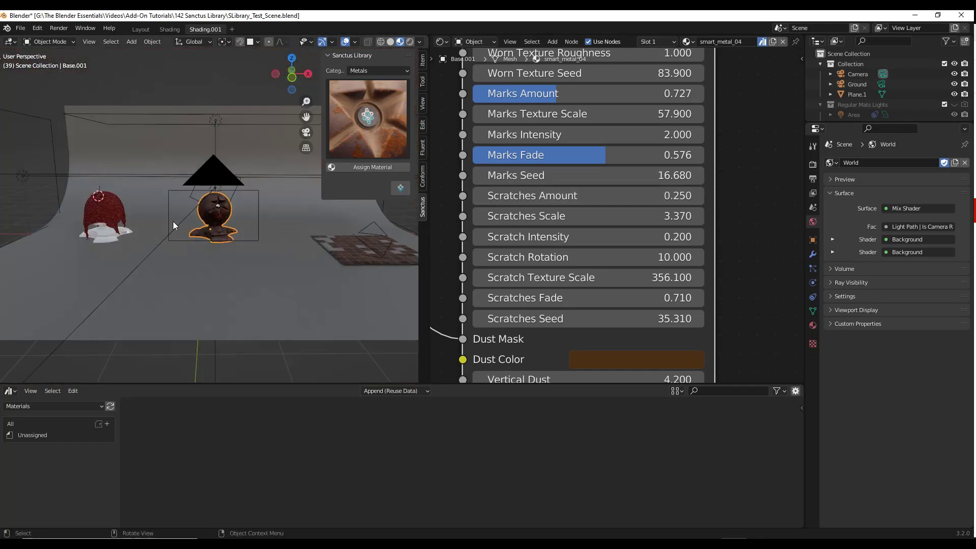
pyautogui.press('KP_0')
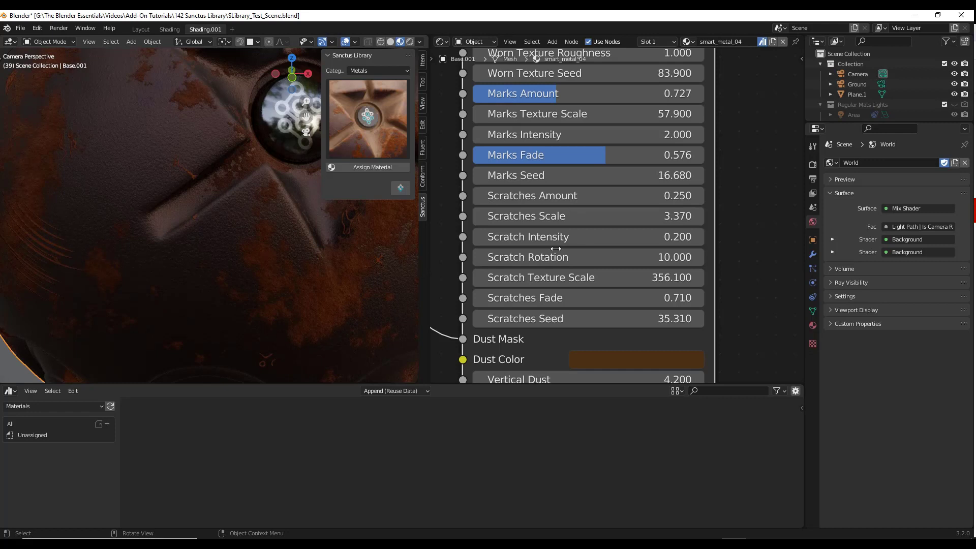
# Step: Set the Smart Metal node group's Scratches Seed to 48.210, Scratch Rotation to 5.200 and Scratch Intensity to 0.1
pyautogui.moveTo(585, 319); pyautogui.dragTo(636, 318)
pyautogui.moveTo(585, 255); pyautogui.dragTo(564, 255)
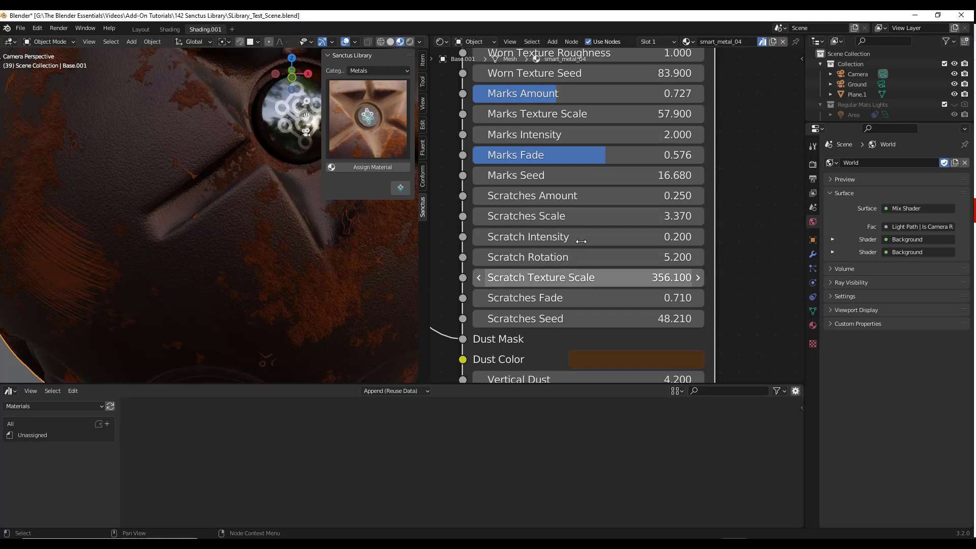
pyautogui.click(585, 236)
pyautogui.write('0.1')
pyautogui.press('Return')
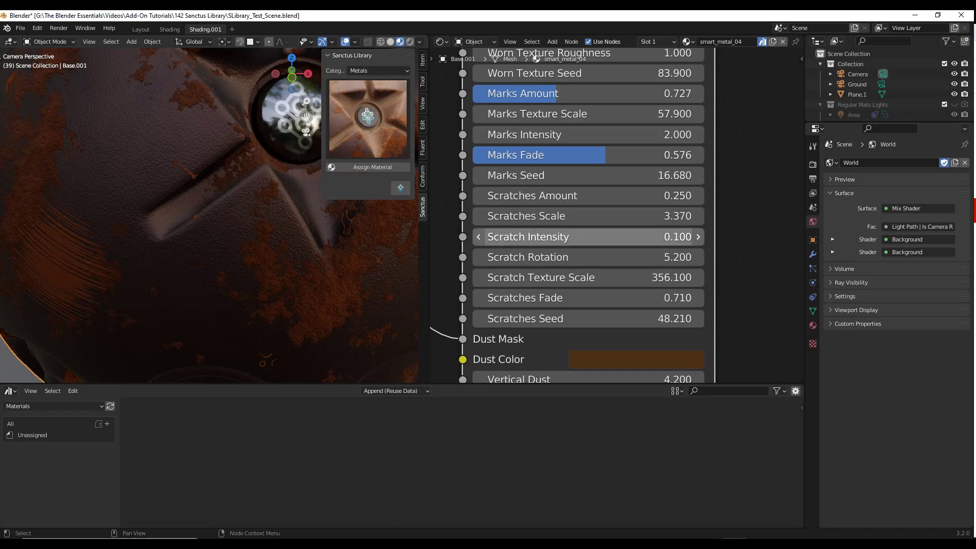
# Step: Set the Scratches Amount of the Smart Metal node group to 0.1
pyautogui.click(620, 199)
pyautogui.write('0.1')
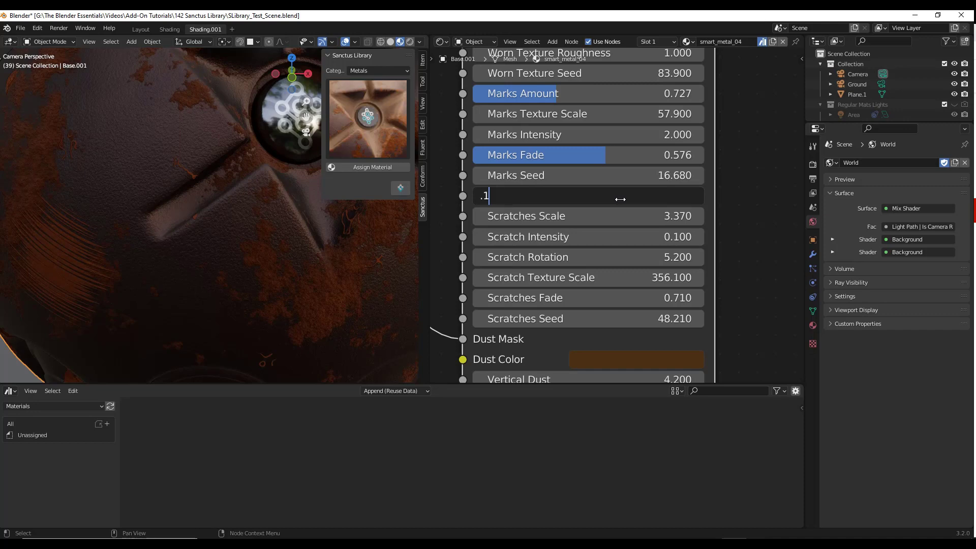
pyautogui.press('Return')
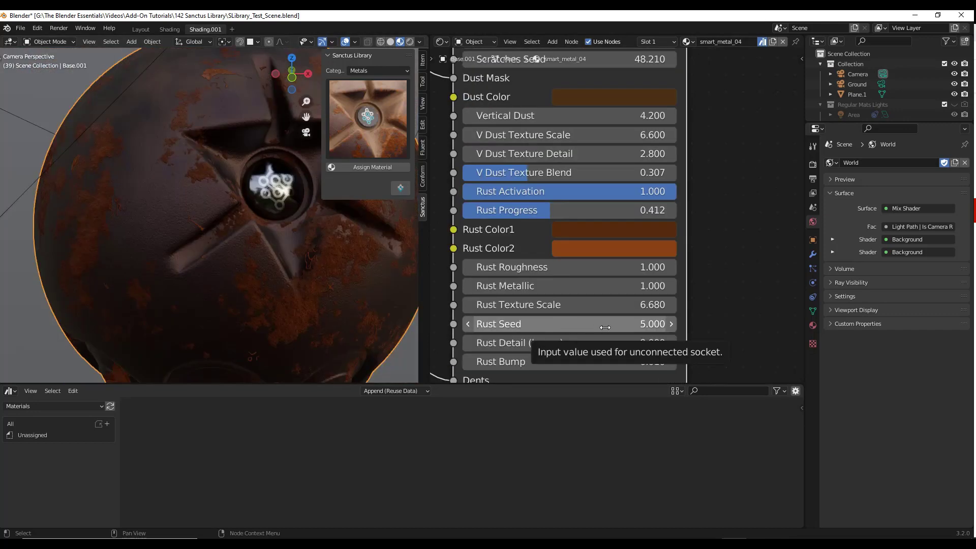
# Step: Change the rust pattern of the Smart Metal node group by setting its Rust Seed to 6.700
pyautogui.click(606, 328)
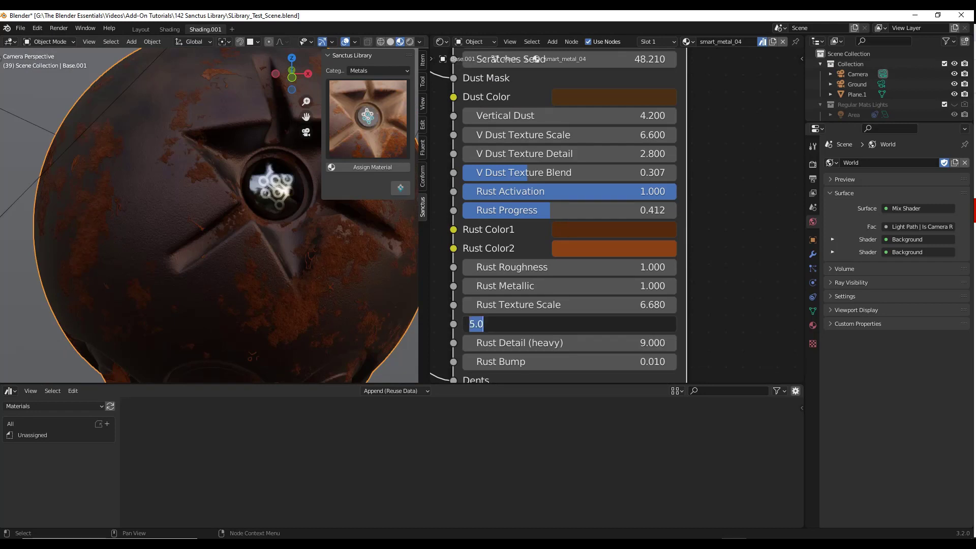
pyautogui.press('Return')
pyautogui.moveTo(605, 326); pyautogui.dragTo(552, 326)
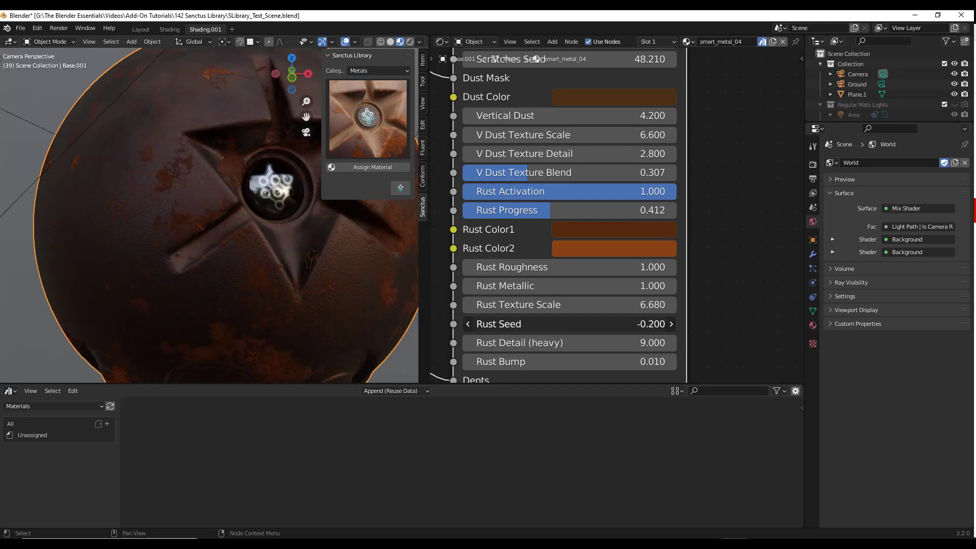
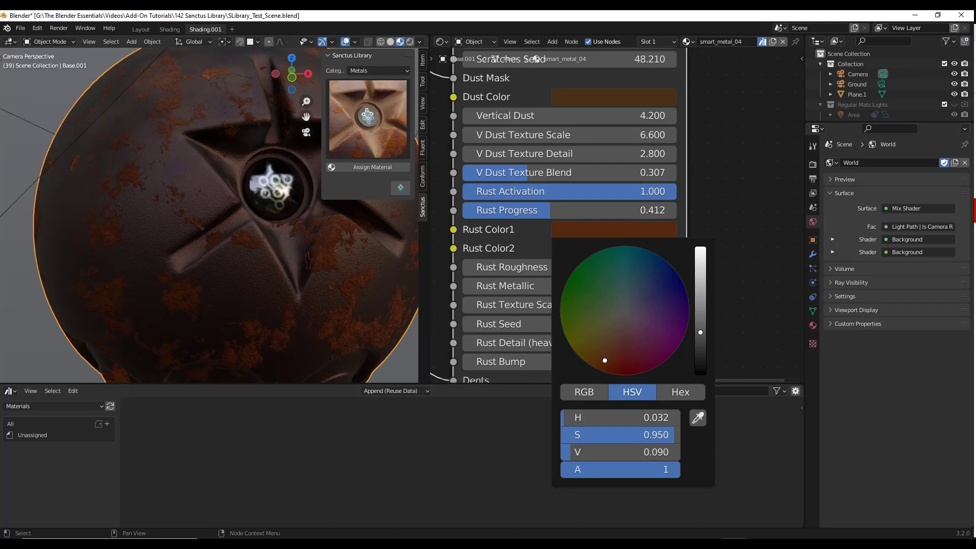
# Step: Change Rust Color1 to a muted greyish brown and try a less saturated shade for Rust Color2
pyautogui.moveTo(605, 360); pyautogui.dragTo(618, 329)
pyautogui.click(546, 243)
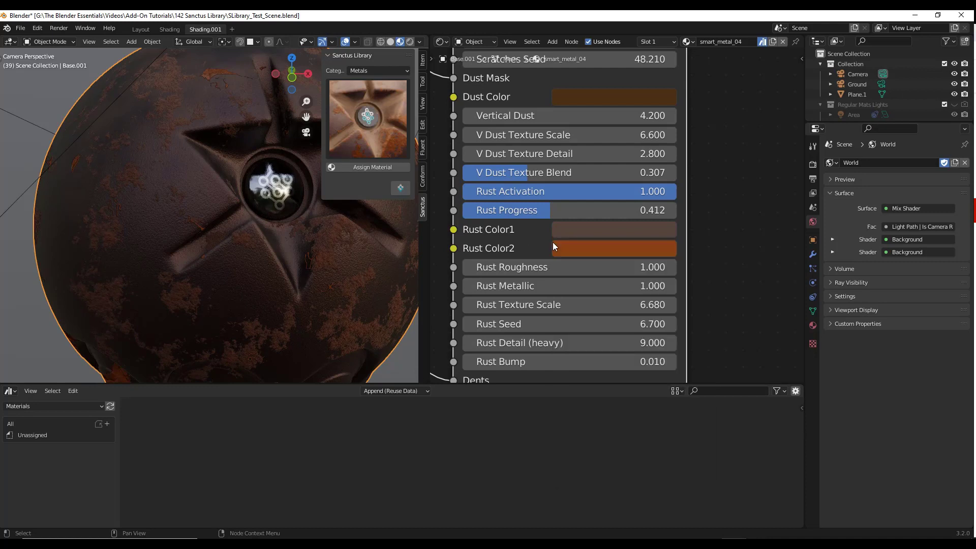
pyautogui.click(594, 251)
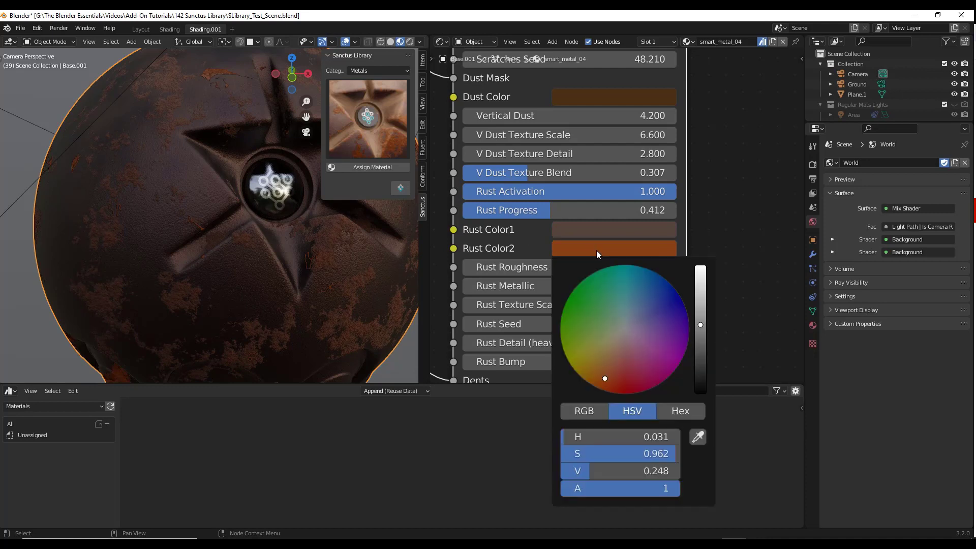
pyautogui.moveTo(605, 378); pyautogui.dragTo(621, 375)
# Step: Choose the Smart Metal 03 material from the Sanctus Library's Metals category and assign it to the shader ball
pyautogui.scroll(-1, 564, 284)
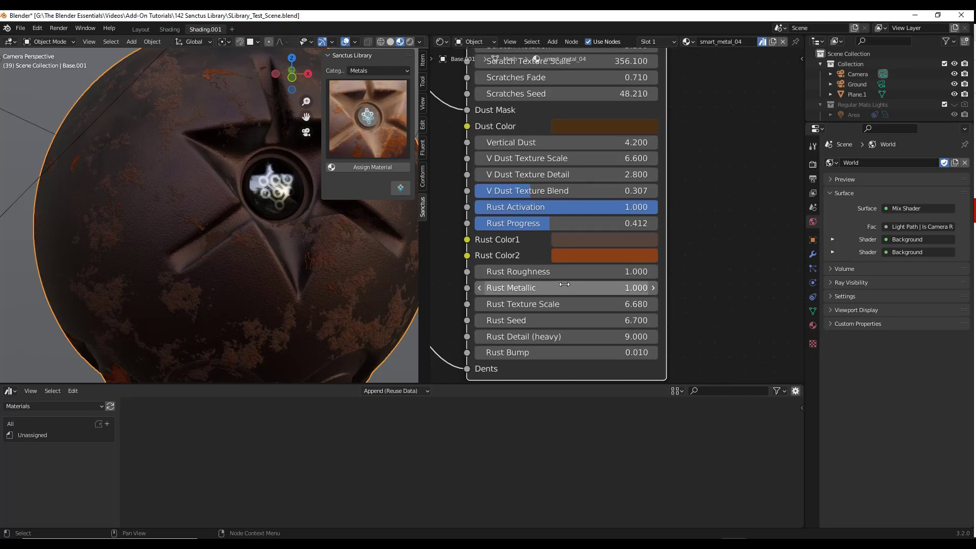
pyautogui.scroll(-1, 564, 285)
pyautogui.click(337, 117)
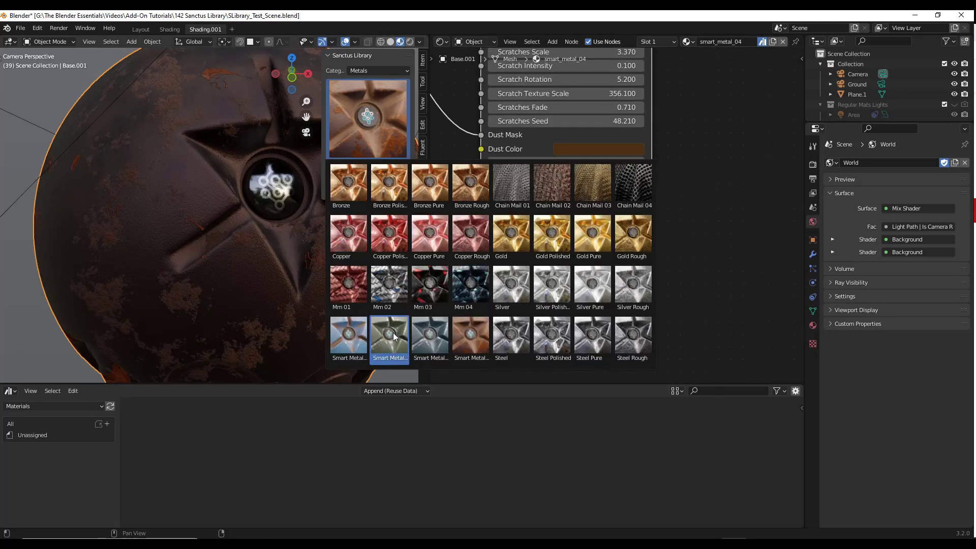
pyautogui.click(416, 357)
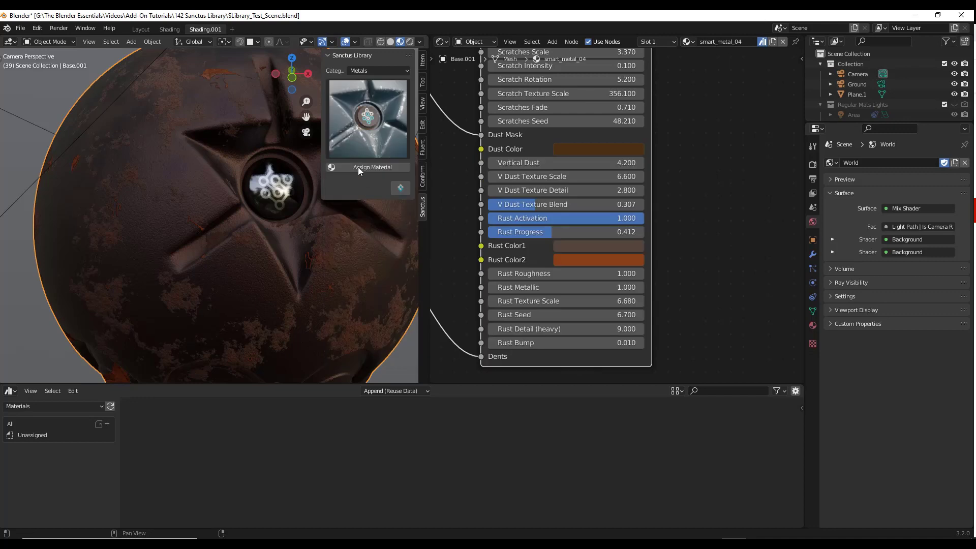
pyautogui.click(368, 169)
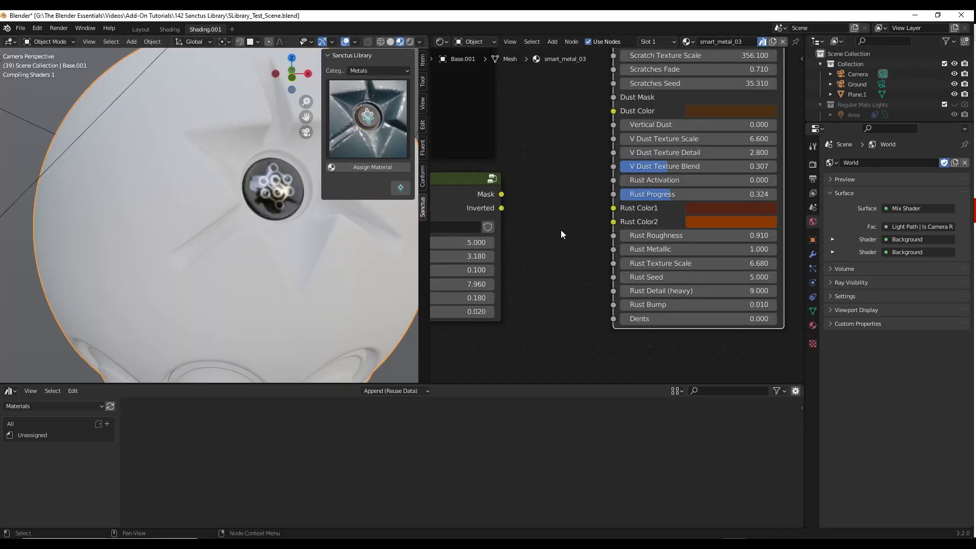
# Step: Connect the Value output of the Dust Noise node in the Dust Masks frame to the Smart Metal group's Dust Mask input
pyautogui.scroll(-2, 560, 230)
pyautogui.moveTo(693, 220); pyautogui.dragTo(693, 253, button='middle')
pyautogui.moveTo(598, 161); pyautogui.dragTo(693, 255, button='middle')
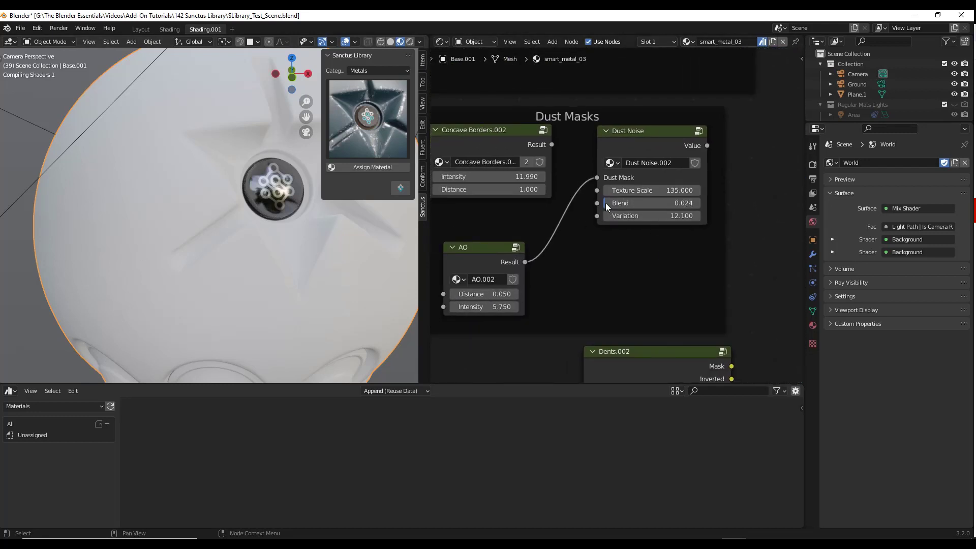
pyautogui.scroll(-2, 667, 157)
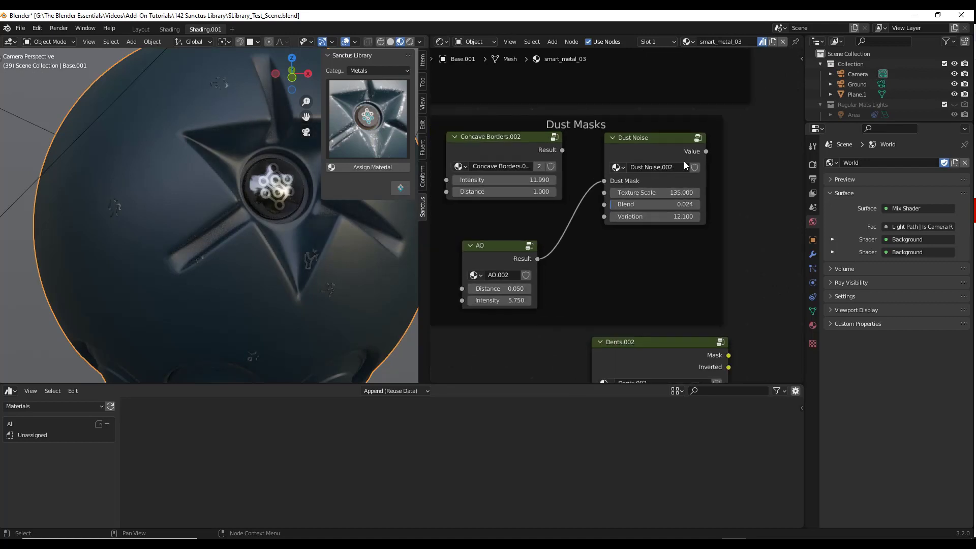
pyautogui.scroll(1, 672, 162)
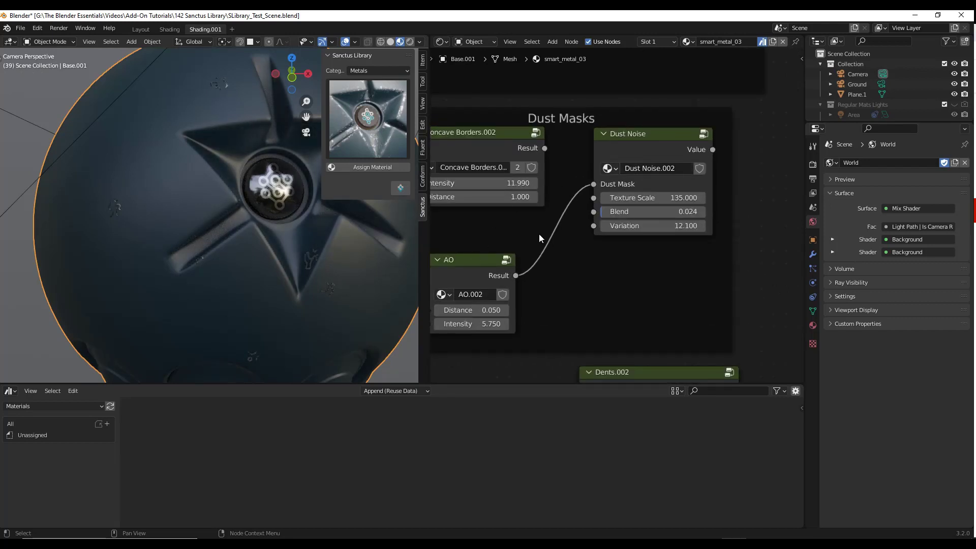
pyautogui.scroll(1, 223, 252)
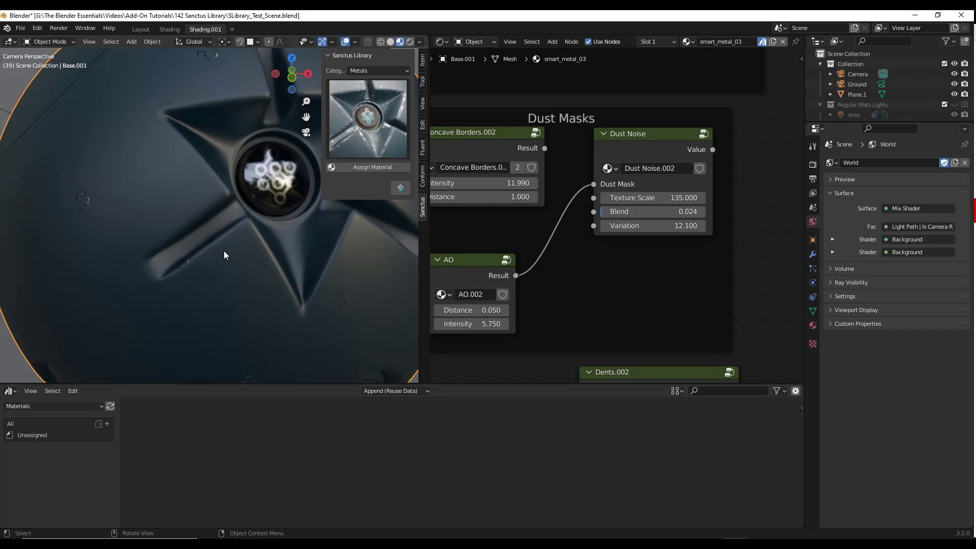
pyautogui.scroll(3, 224, 251)
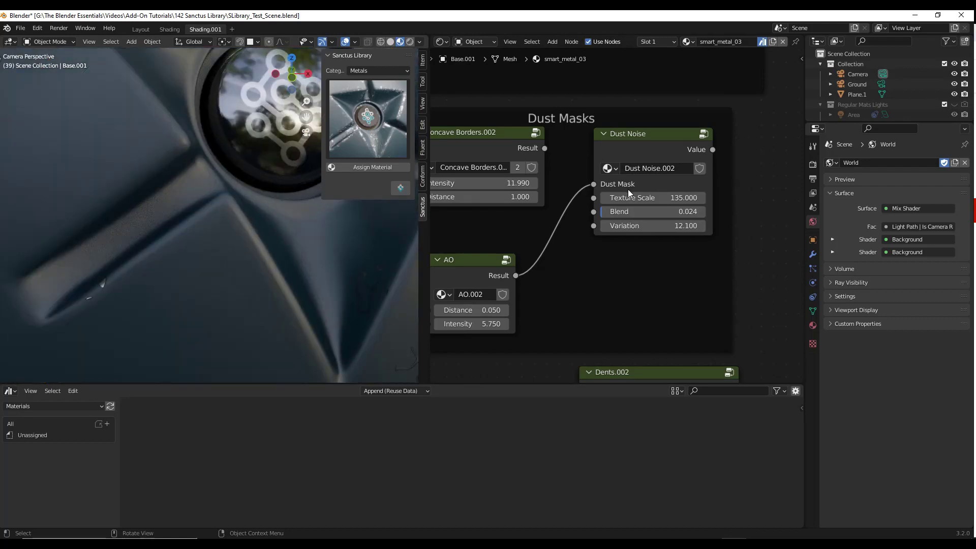
pyautogui.scroll(-2, 685, 192)
pyautogui.moveTo(619, 196); pyautogui.dragTo(535, 174, button='middle')
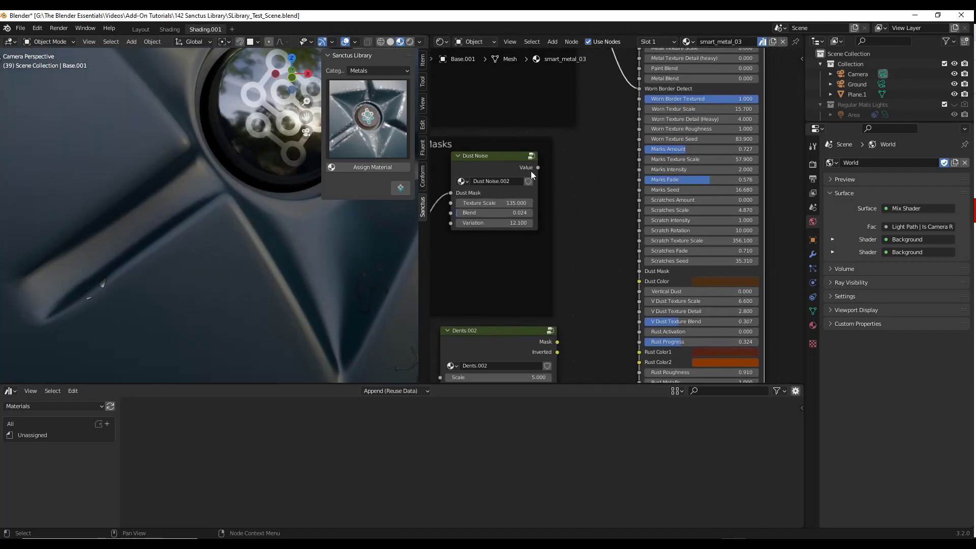
pyautogui.moveTo(537, 167); pyautogui.dragTo(639, 271)
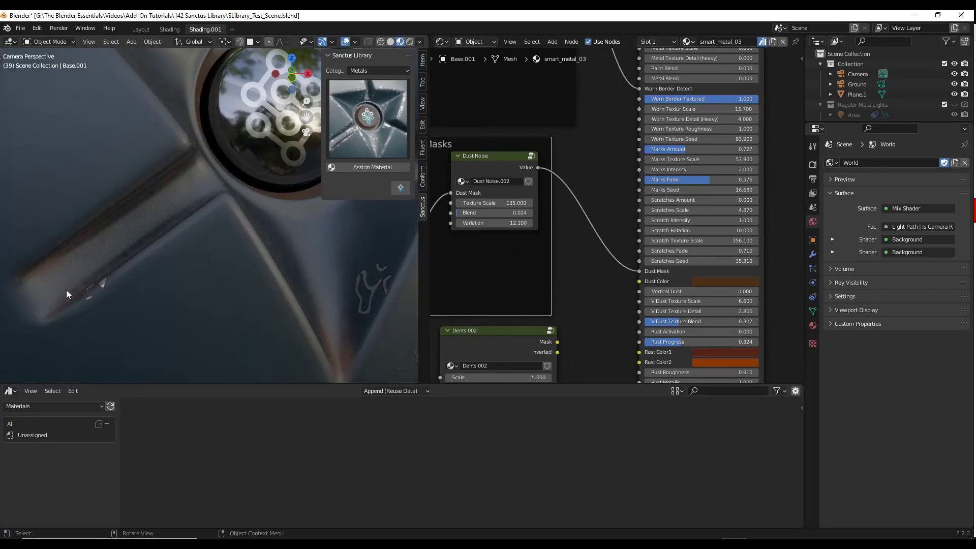
pyautogui.scroll(2, 68, 294)
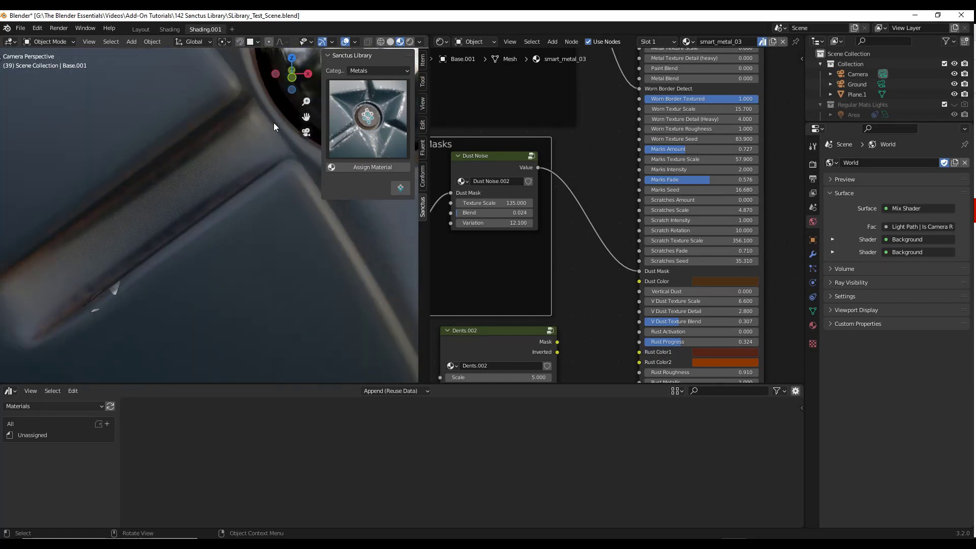
# Step: Set the Distance of the AO node in the Dust Masks frame to 0.250
pyautogui.scroll(-3, 56, 279)
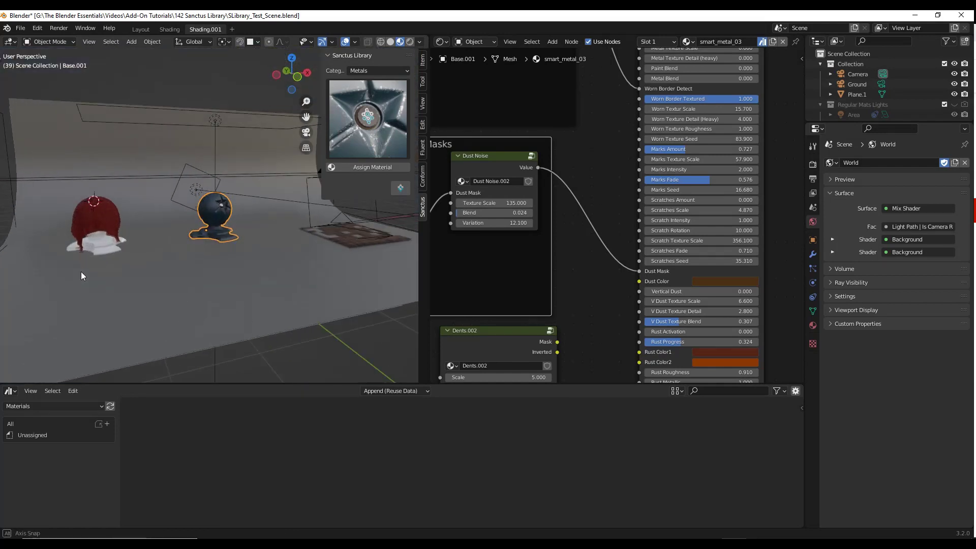
pyautogui.press('KP_Decimal')
pyautogui.press('KP_0')
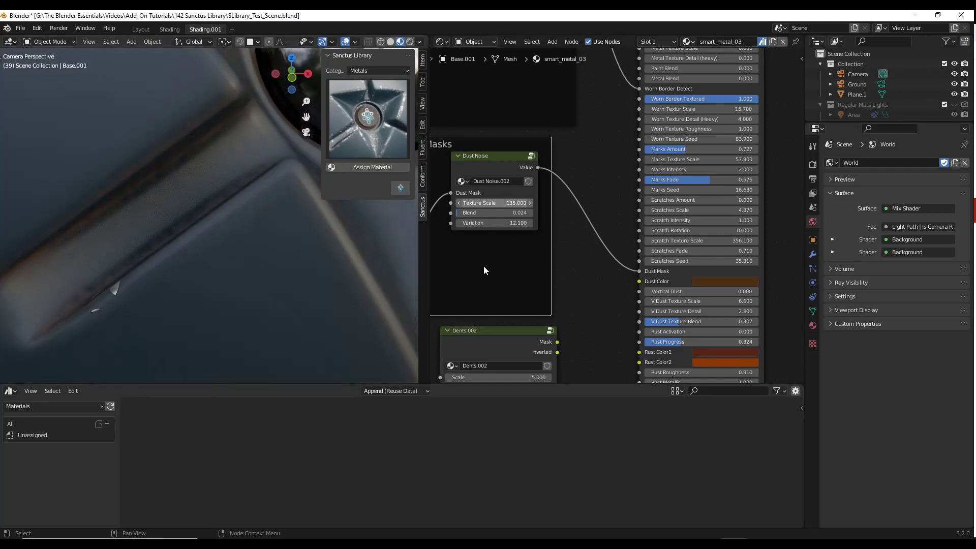
pyautogui.moveTo(484, 271); pyautogui.dragTo(628, 233, button='middle')
pyautogui.scroll(2, 505, 254)
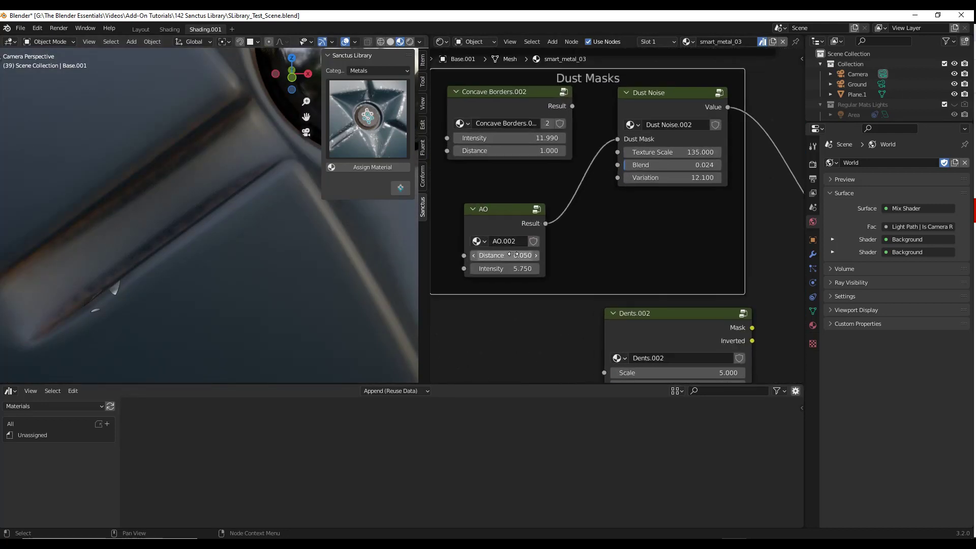
pyautogui.moveTo(505, 255); pyautogui.dragTo(524, 255)
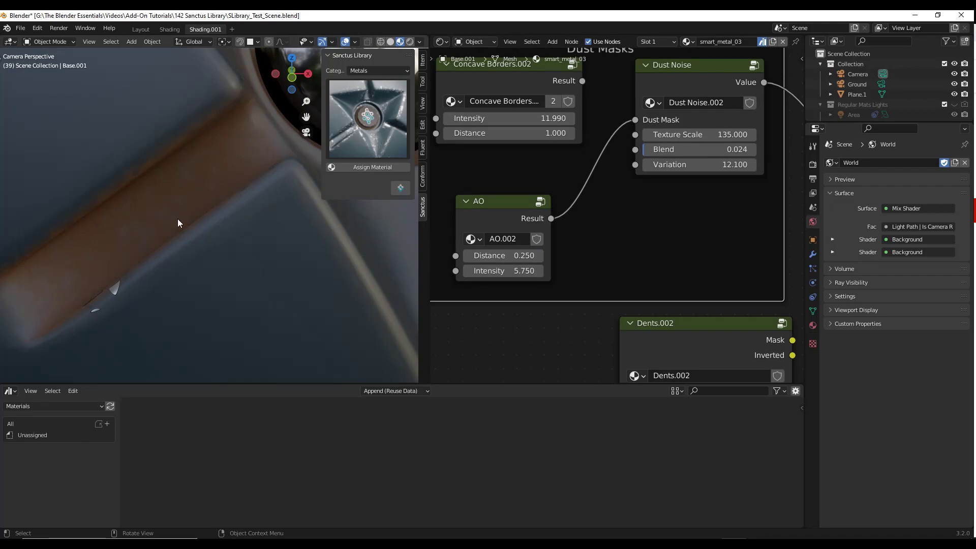
pyautogui.scroll(-4, 178, 219)
pyautogui.scroll(-2, 667, 235)
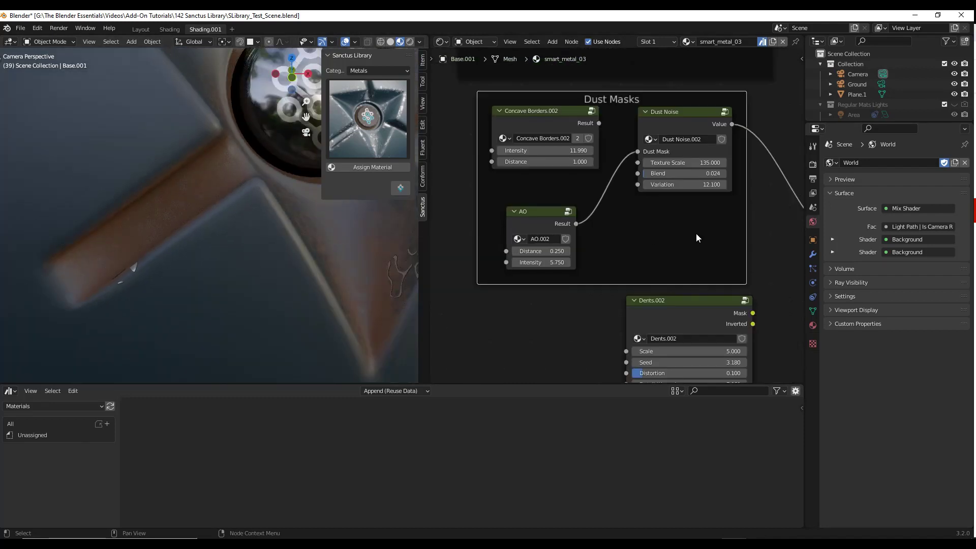
# Step: Change the Dust Color of the Smart Metal group to a very dark, muted brown with hue 0.124, saturation 0.630 and value 0.023
pyautogui.moveTo(524, 231); pyautogui.dragTo(475, 232, button='middle')
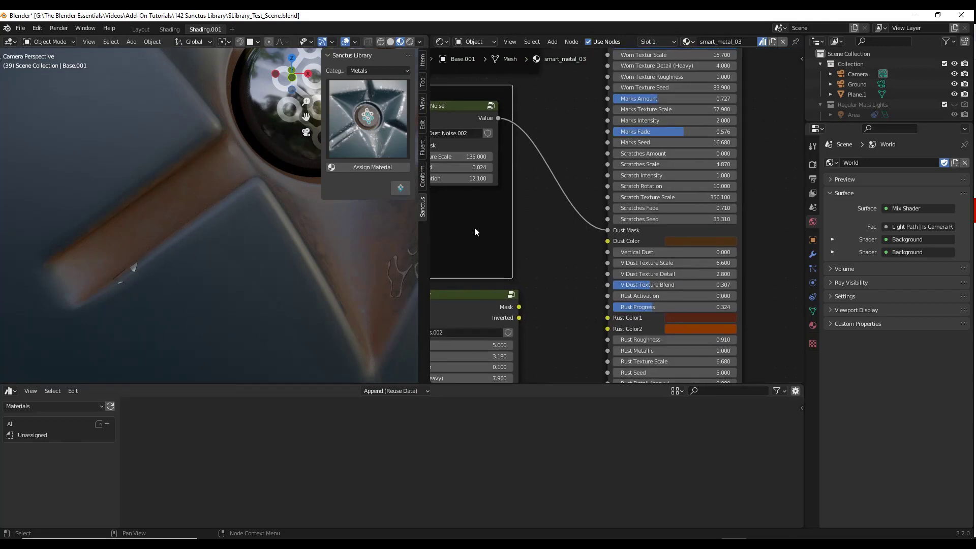
pyautogui.click(701, 241)
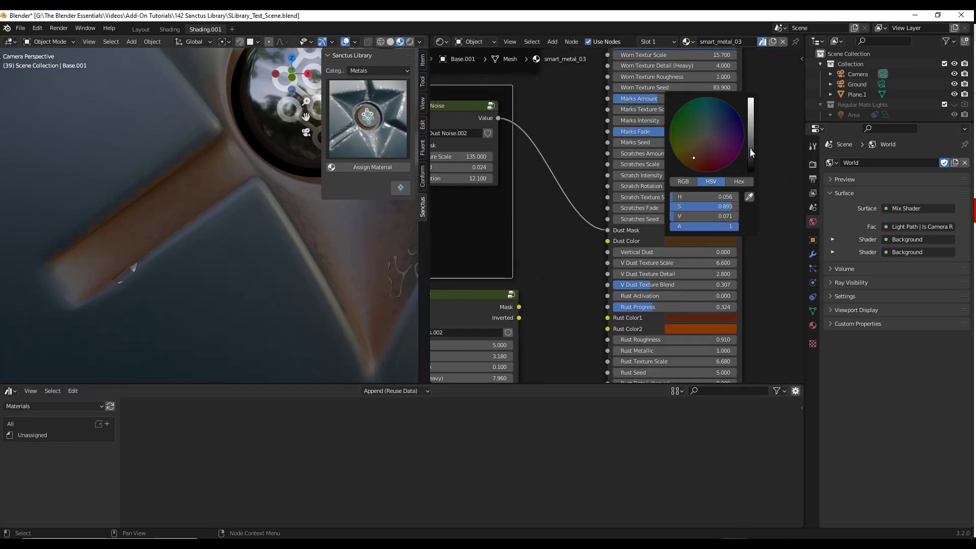
pyautogui.click(702, 147)
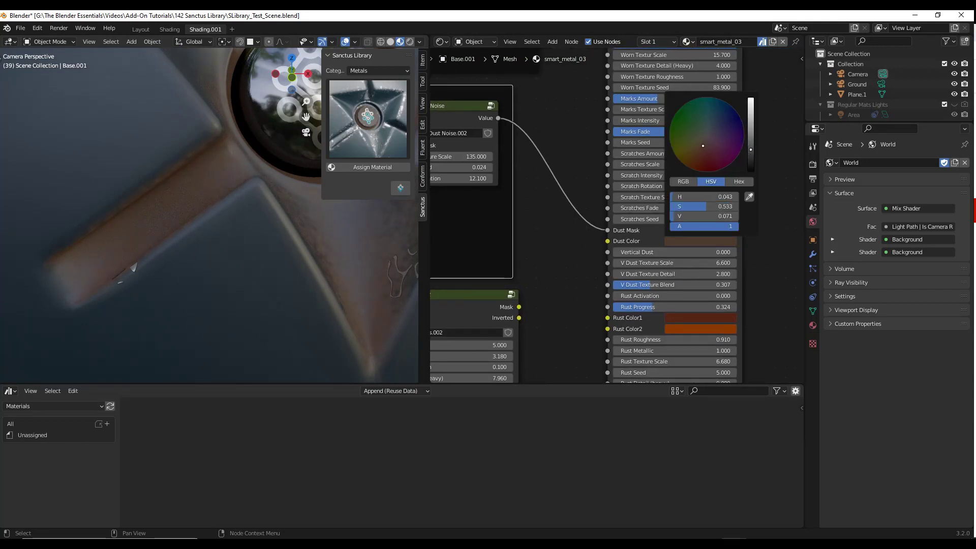
pyautogui.moveTo(703, 146)
pyautogui.mouseDown()
pyautogui.moveTo(695, 146)
pyautogui.moveTo(751, 159)
pyautogui.mouseUp()
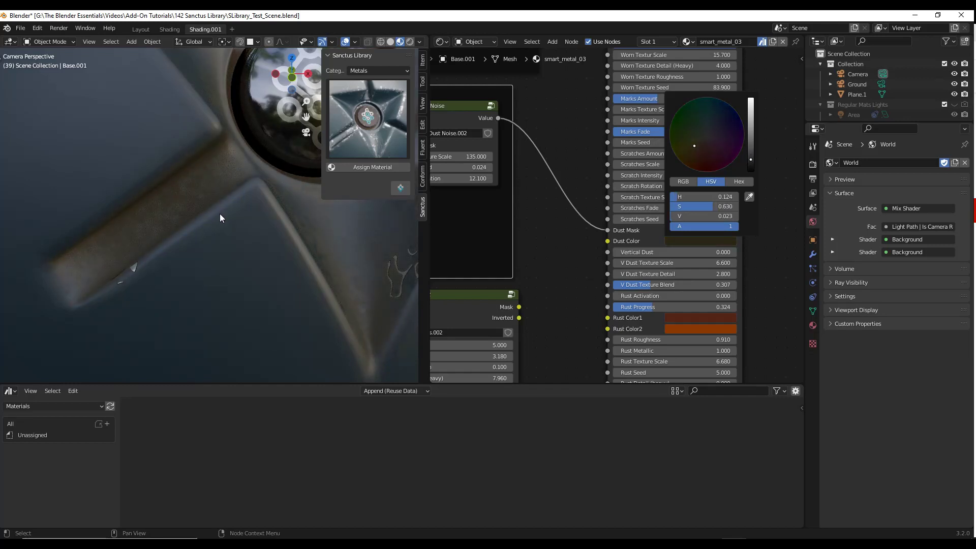
pyautogui.scroll(-2, 215, 246)
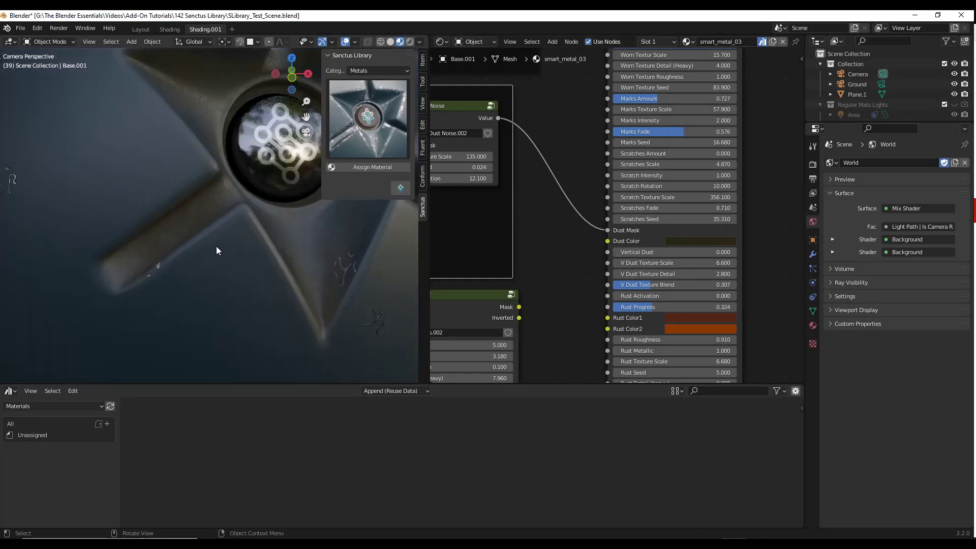
pyautogui.scroll(-3, 220, 242)
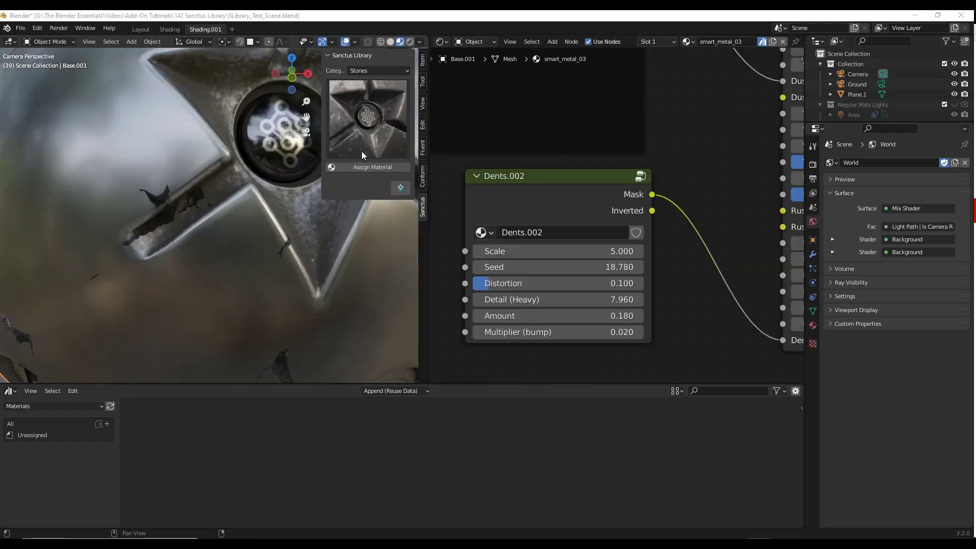
# Step: Choose the polished black granite material from the Sanctus Library's Stones category and assign it to the shader ball
pyautogui.click(364, 169)
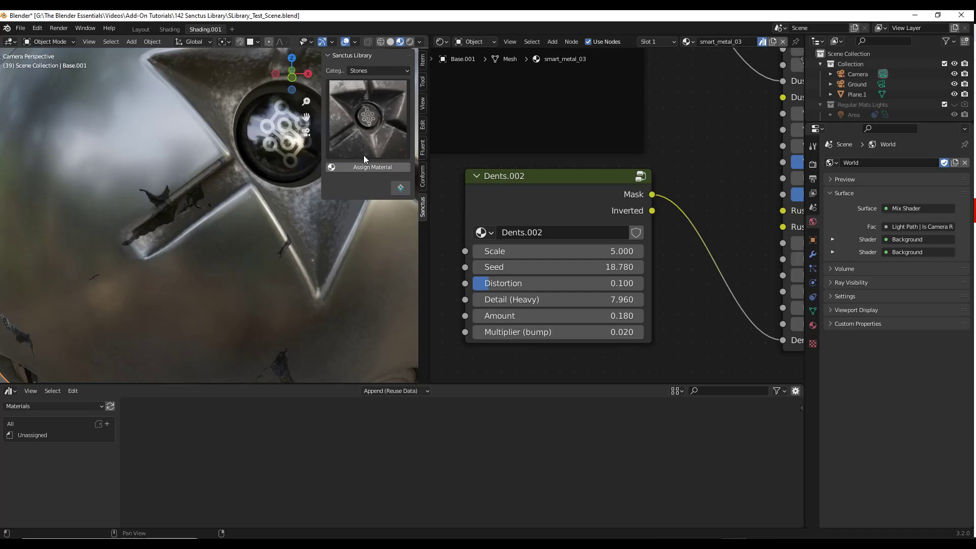
pyautogui.click(373, 122)
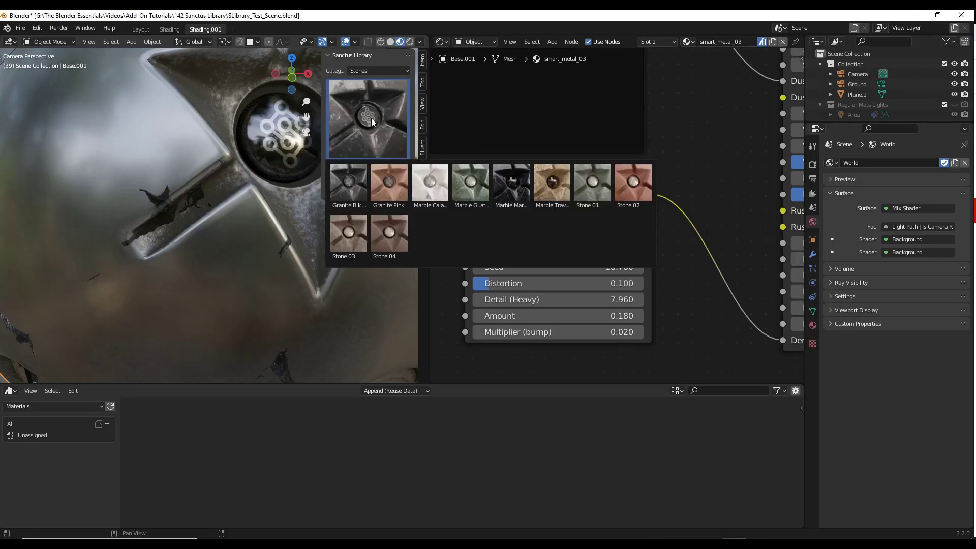
pyautogui.click(352, 190)
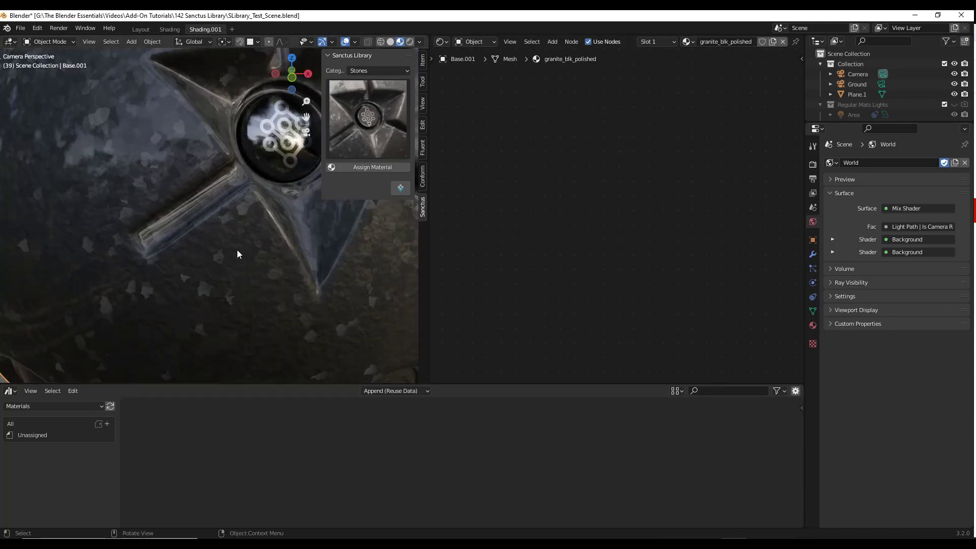
pyautogui.scroll(-6, 237, 249)
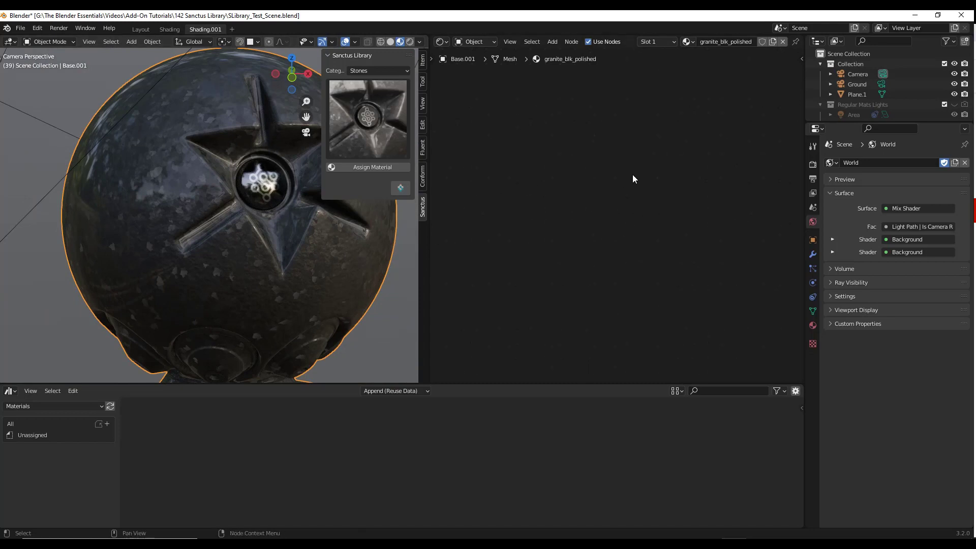
# Step: Set the granite node group's Texture Scale to 2.830 and its Glitter Roughness to 0.420
pyautogui.press('Home')
pyautogui.scroll(6, 593, 176)
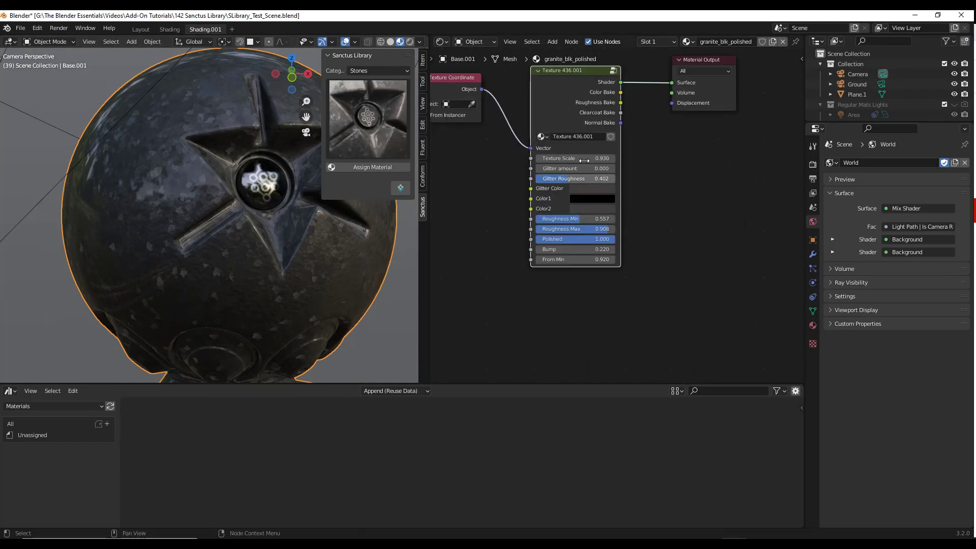
pyautogui.moveTo(565, 151); pyautogui.dragTo(702, 152)
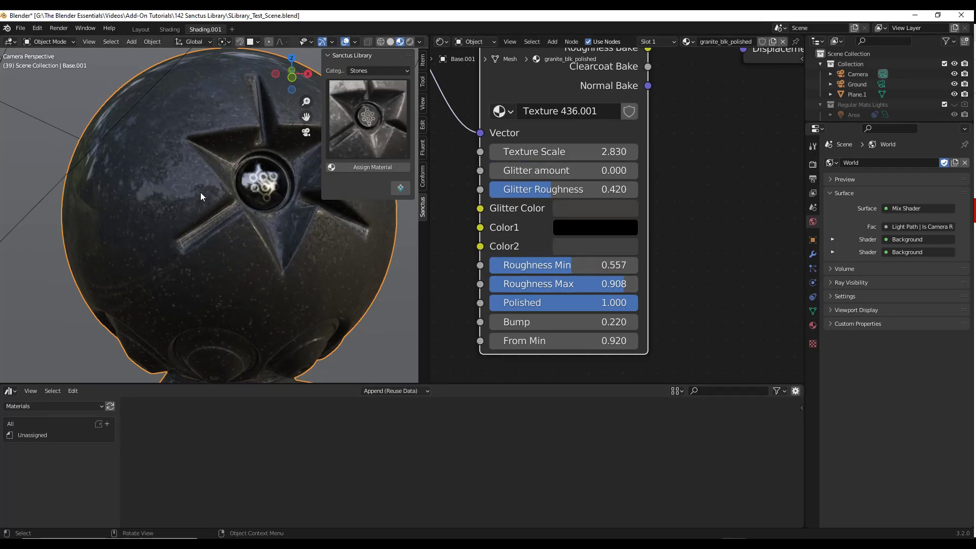
pyautogui.scroll(3, 212, 188)
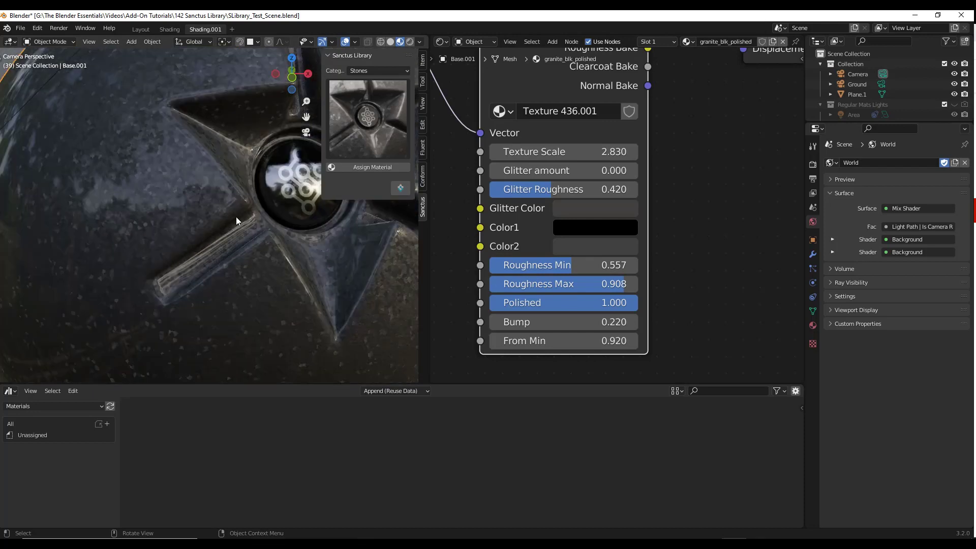
pyautogui.scroll(-1, 236, 217)
# Step: Set the granite node group's Roughness Min to 0.109 and Roughness Max to 0.977
pyautogui.moveTo(566, 266); pyautogui.dragTo(511, 265)
pyautogui.scroll(-2, 210, 212)
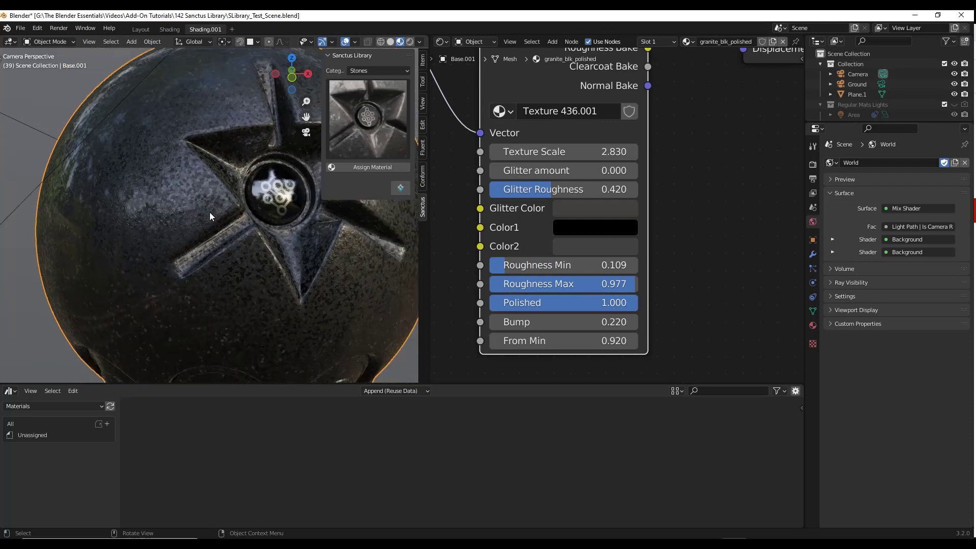
pyautogui.scroll(8, 262, 249)
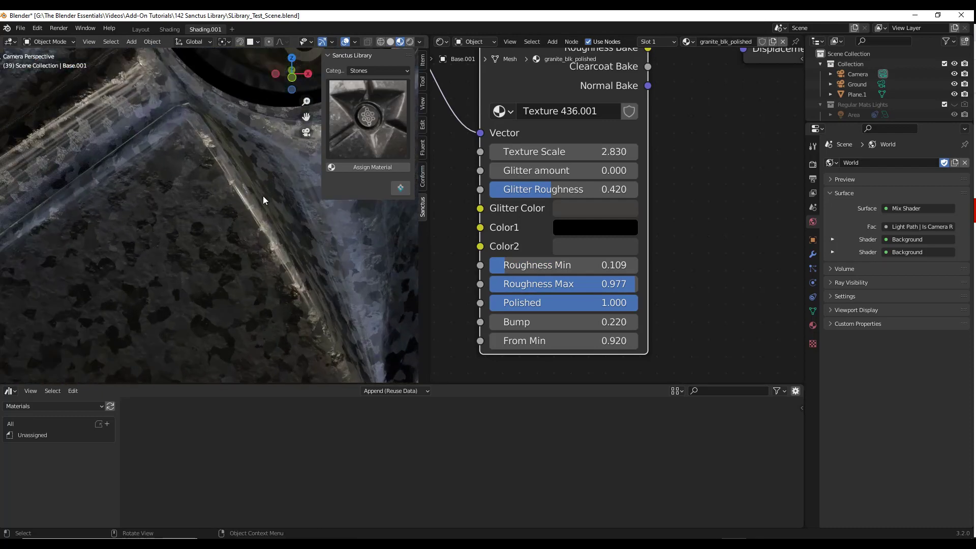
pyautogui.scroll(-3, 306, 279)
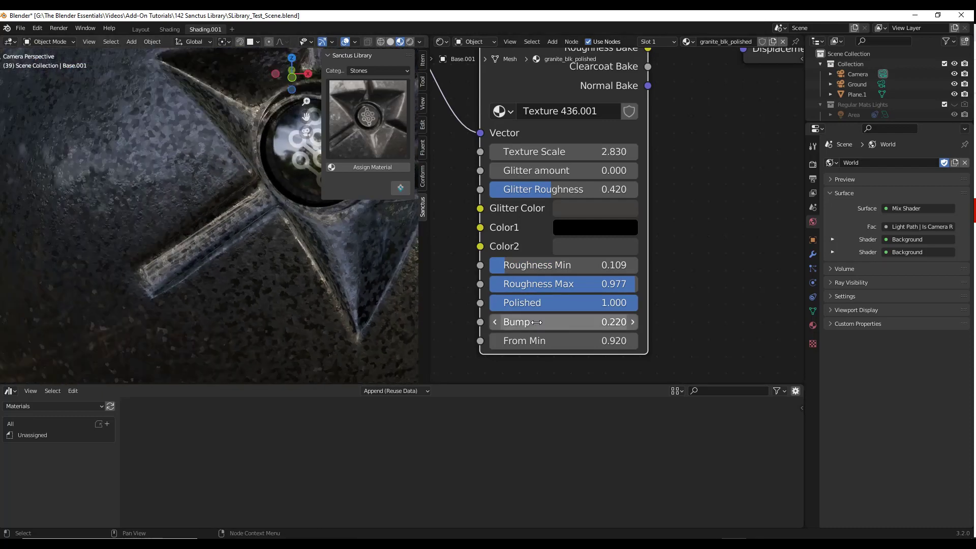
pyautogui.moveTo(534, 322); pyautogui.dragTo(595, 322)
pyautogui.press('Escape')
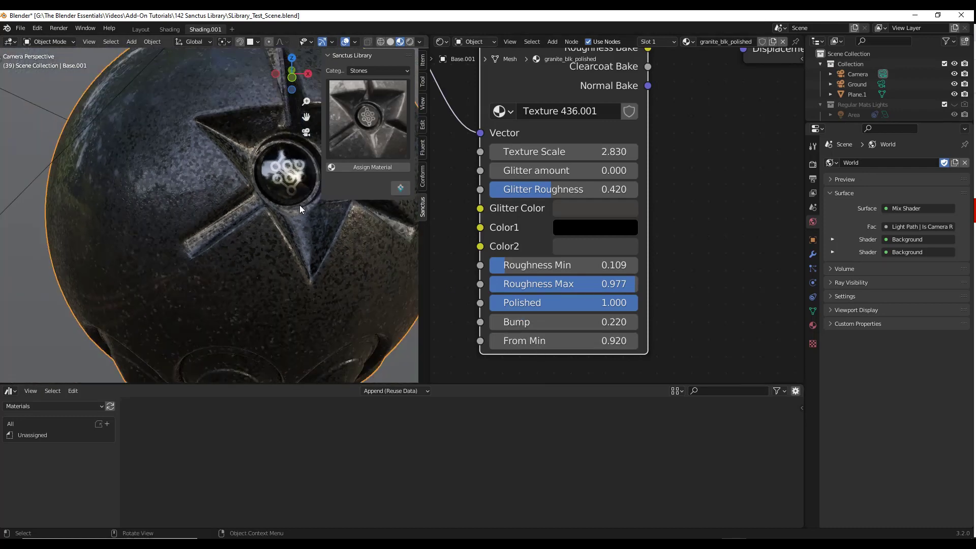
# Step: Choose the Halftone material from the Sanctus Library's Toon category and assign it to the shader ball
pyautogui.click(377, 71)
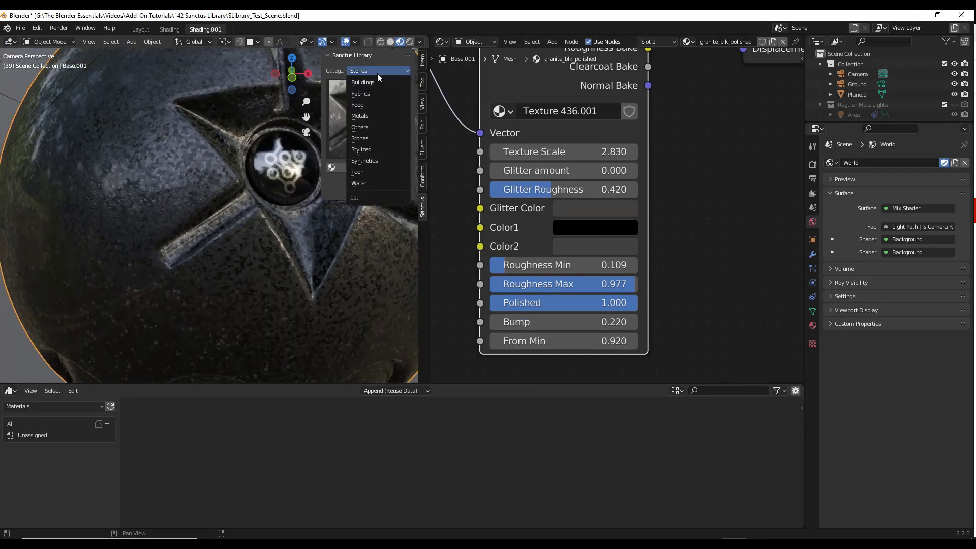
pyautogui.click(373, 157)
pyautogui.click(362, 129)
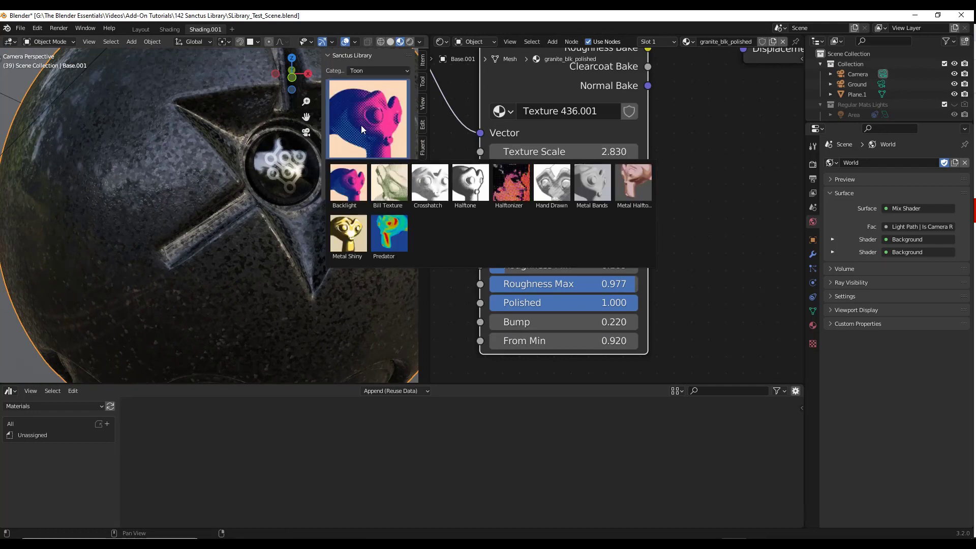
pyautogui.click(472, 188)
pyautogui.click(374, 165)
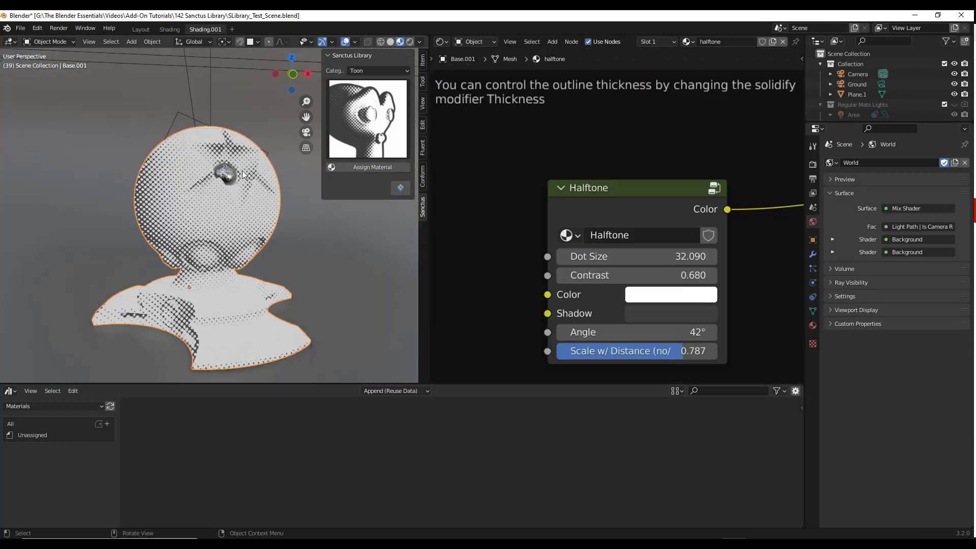
pyautogui.moveTo(251, 156); pyautogui.dragTo(168, 175, button='middle')
pyautogui.moveTo(232, 162); pyautogui.dragTo(232, 130, button='middle')
pyautogui.scroll(-6, 237, 143)
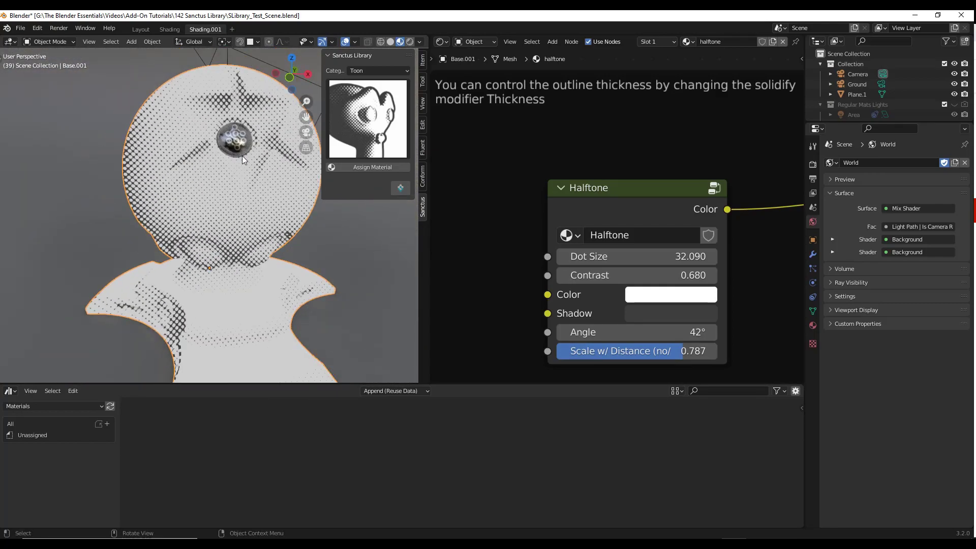
pyautogui.scroll(2, 249, 181)
pyautogui.scroll(-1, 242, 176)
pyautogui.scroll(-1, 235, 171)
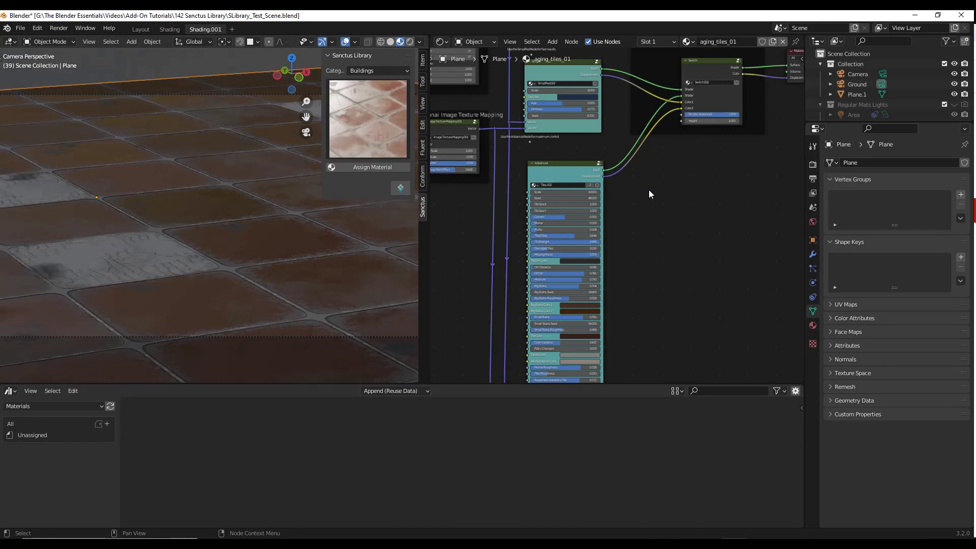
# Step: Switch the viewport showing the tiled floor plane from Rendered to Material Preview shading
pyautogui.click(361, 104)
pyautogui.scroll(-3, 240, 224)
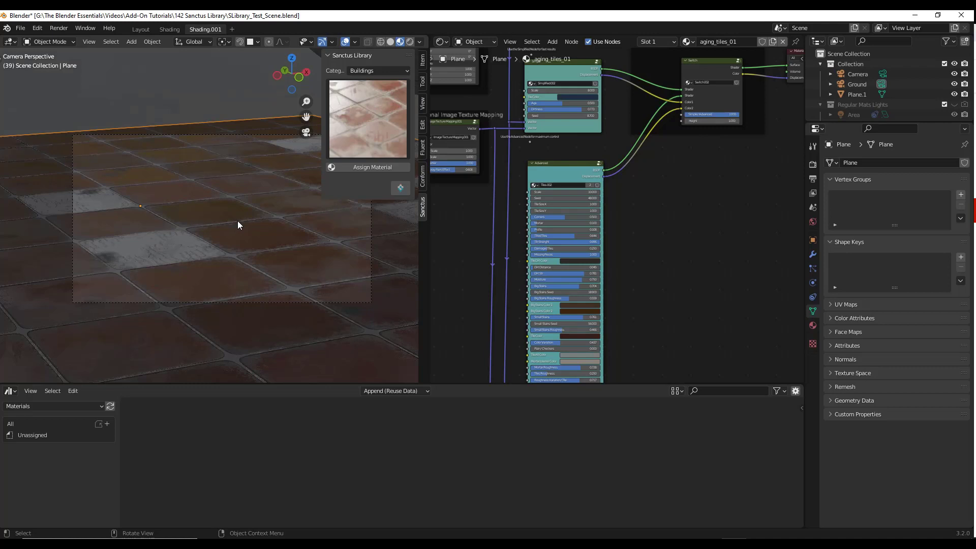
pyautogui.scroll(1, 238, 221)
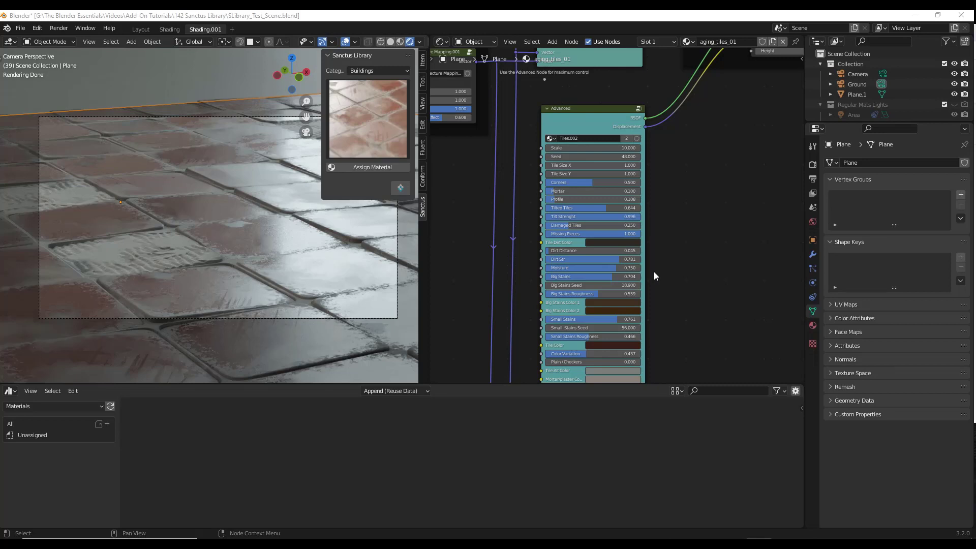
pyautogui.press('z')
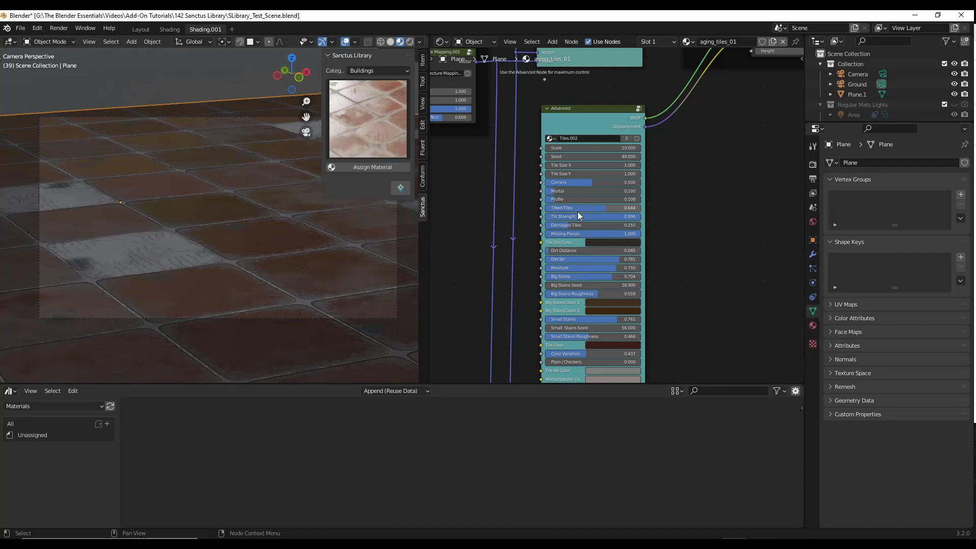
# Step: Examine the settings of the Simple and Advanced node groups in the aging_tiles_01 material
pyautogui.scroll(2, 586, 278)
pyautogui.scroll(-3, 596, 264)
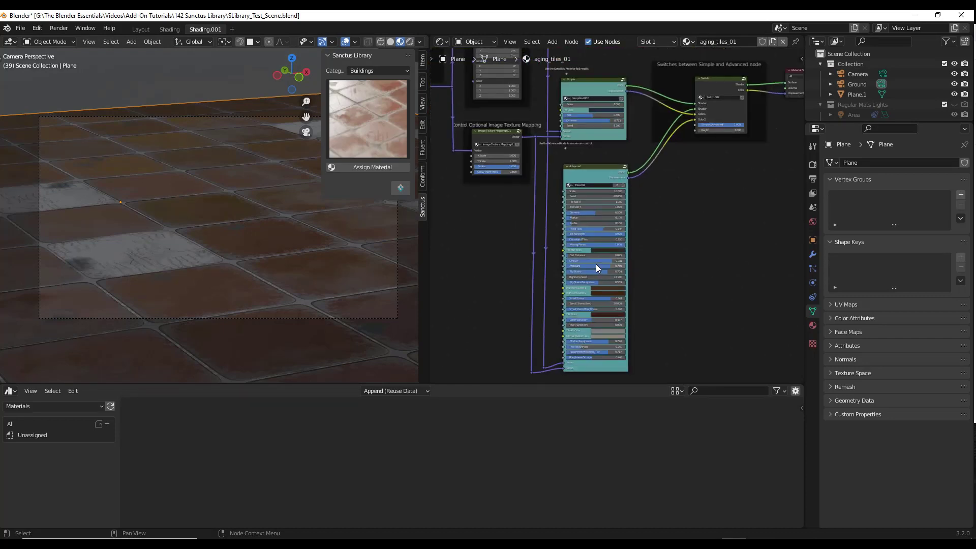
pyautogui.moveTo(597, 264); pyautogui.dragTo(591, 157, button='middle')
pyautogui.scroll(4, 592, 156)
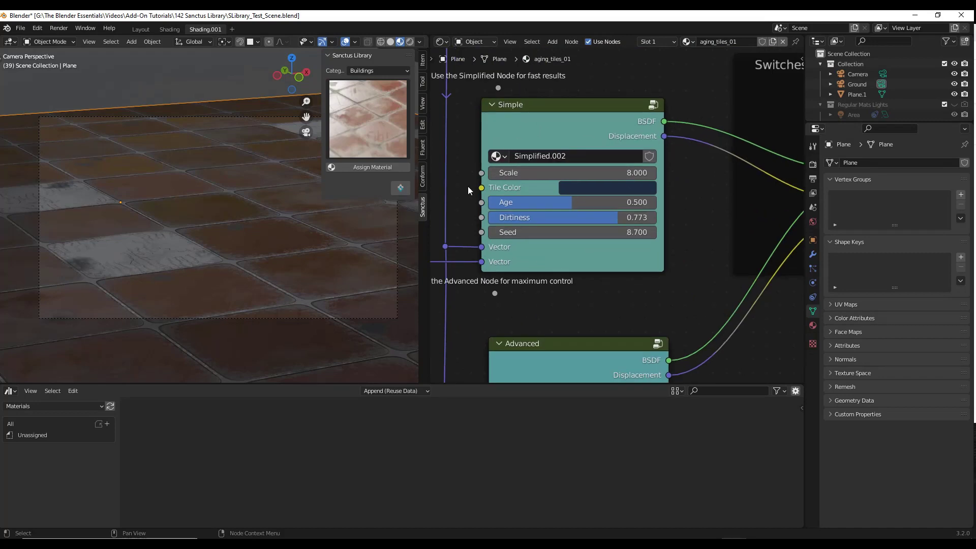
pyautogui.scroll(-2, 570, 161)
pyautogui.scroll(-2, 569, 160)
pyautogui.moveTo(579, 338); pyautogui.dragTo(571, 193, button='middle')
pyautogui.scroll(3, 571, 193)
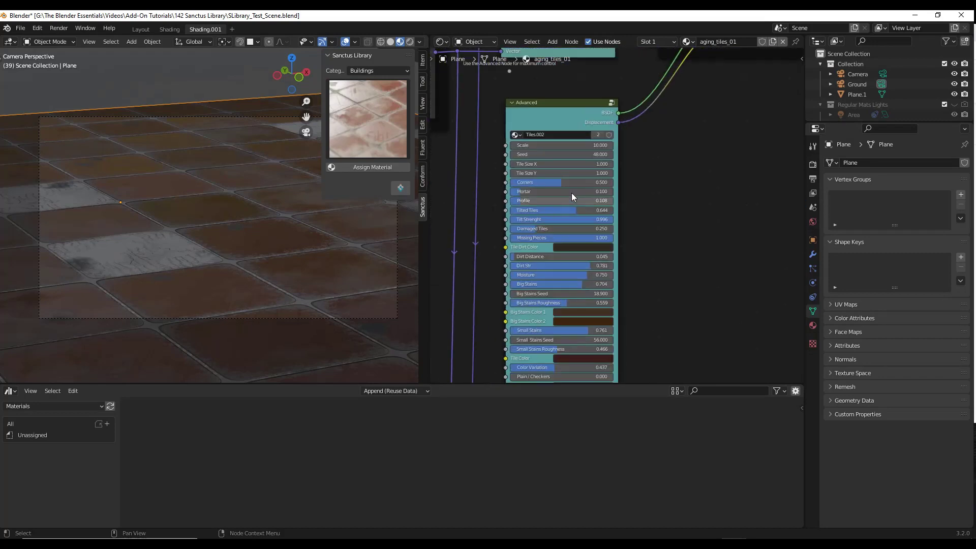
# Step: Set the Age of the Simple node group in the aging_tiles_01 material to 0.209
pyautogui.scroll(-3, 569, 184)
pyautogui.scroll(4, 556, 100)
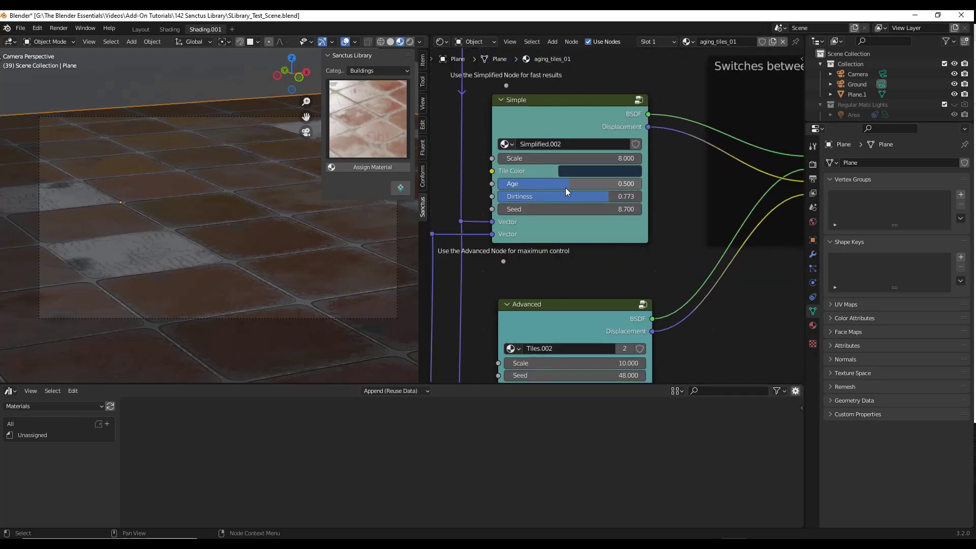
pyautogui.moveTo(567, 186); pyautogui.dragTo(528, 184)
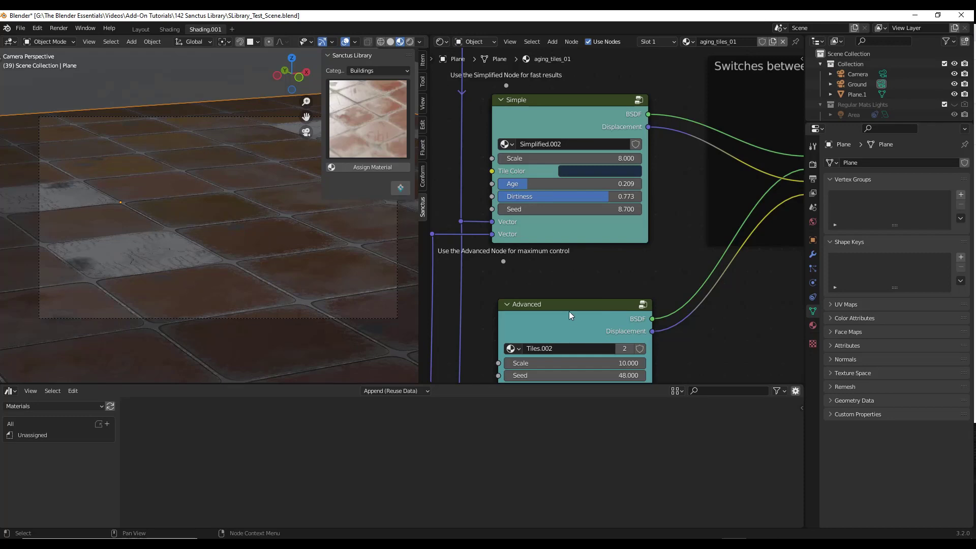
# Step: Examine the full list of settings in the Advanced node group of the aging_tiles_01 material
pyautogui.keyDown('shift'); pyautogui.scroll(-10, 557, 230); pyautogui.keyUp('shift')
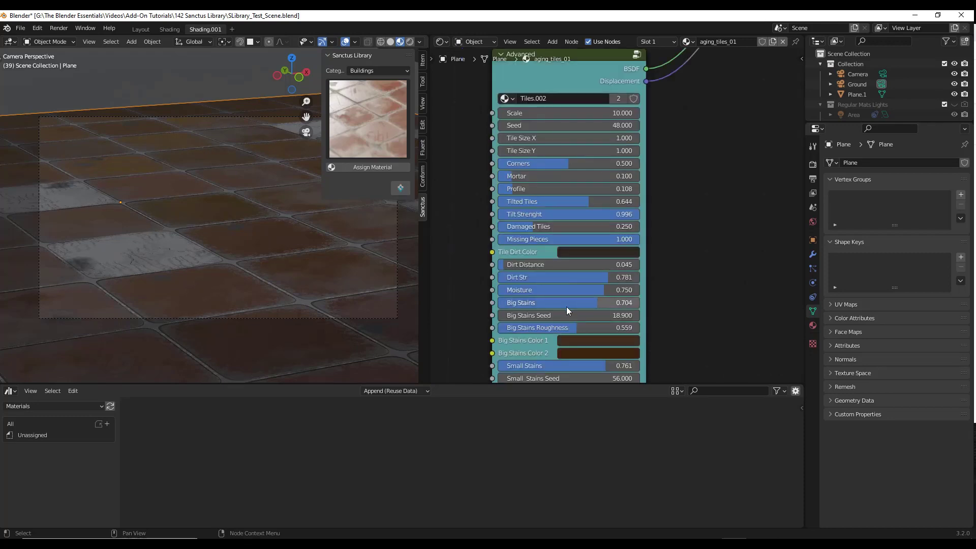
pyautogui.keyDown('shift'); pyautogui.scroll(-5, 567, 306); pyautogui.keyUp('shift')
pyautogui.keyDown('shift'); pyautogui.scroll(-6, 582, 264); pyautogui.keyUp('shift')
pyautogui.scroll(3, 523, 280)
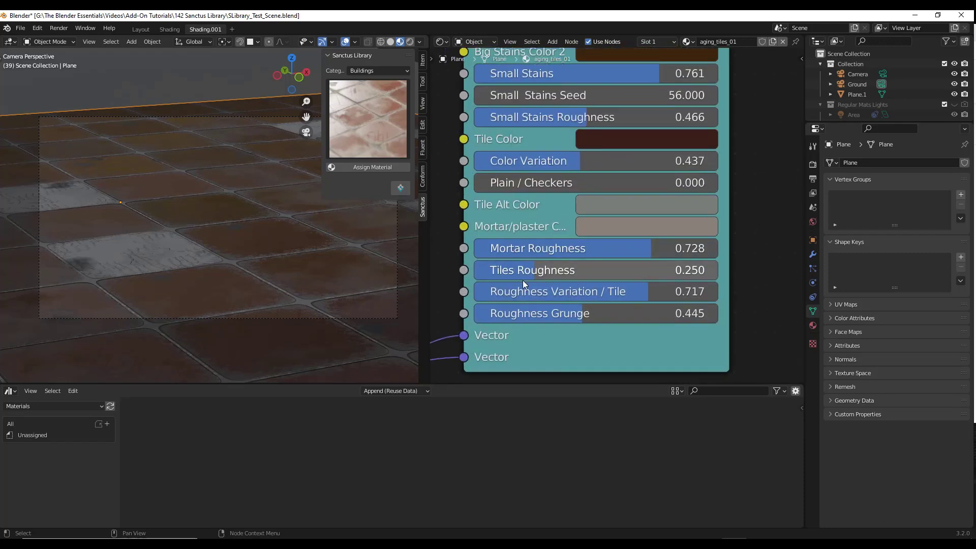
pyautogui.scroll(-8, 557, 257)
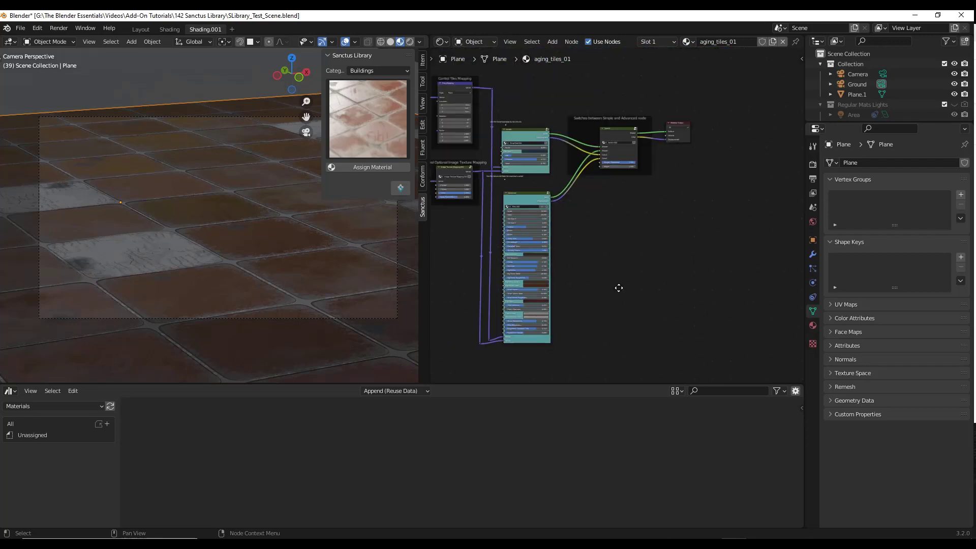
# Step: Lower the Simple/Advanced value of the Switch node so the aging_tiles_01 material uses the Simple node group
pyautogui.scroll(2, 616, 285)
pyautogui.scroll(4, 580, 234)
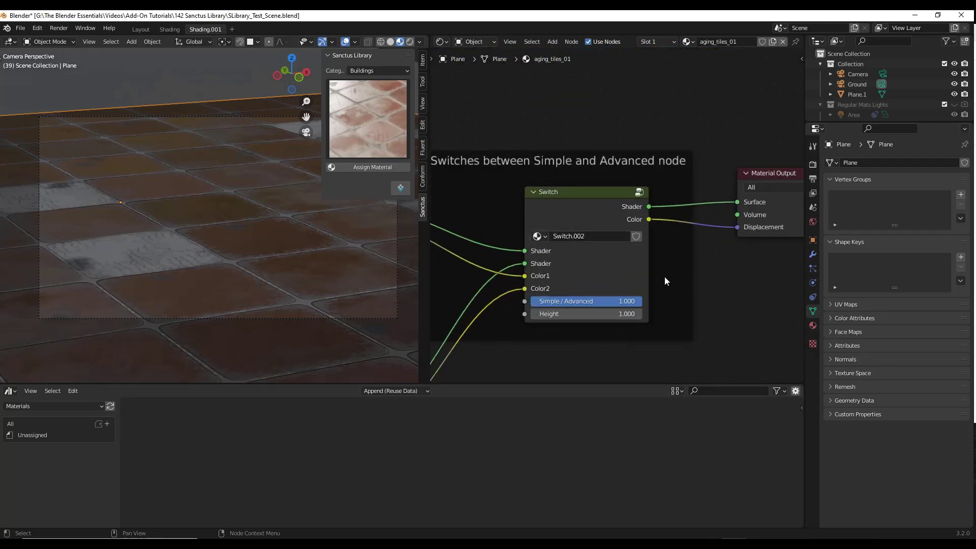
pyautogui.keyDown('ctrl'); pyautogui.hscroll(-5, 664, 276); pyautogui.keyUp('ctrl')
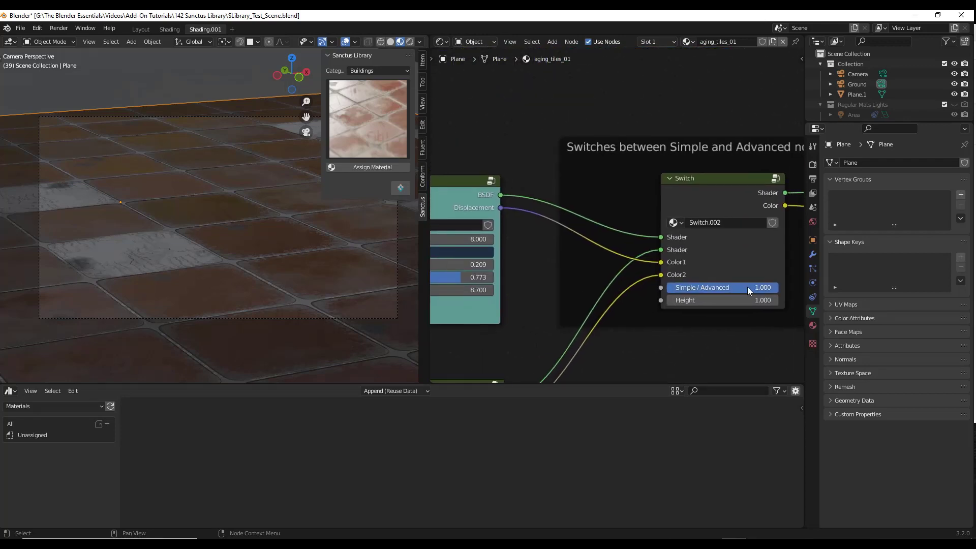
pyautogui.moveTo(763, 288); pyautogui.dragTo(706, 287)
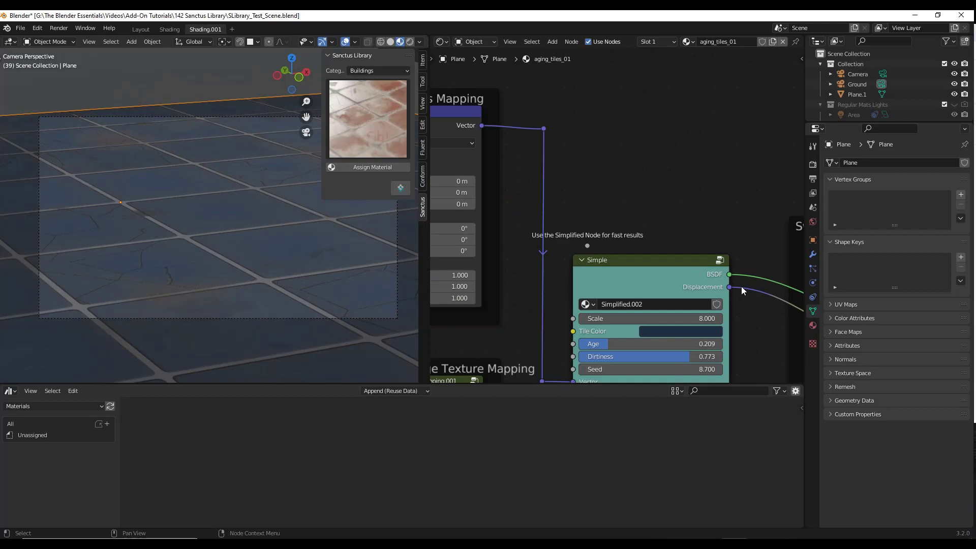
# Step: Set the Simple node group's Age to 0.448 and its Dirtiness to 0.250
pyautogui.moveTo(741, 286); pyautogui.dragTo(705, 152, button='middle')
pyautogui.moveTo(606, 209); pyautogui.dragTo(682, 221)
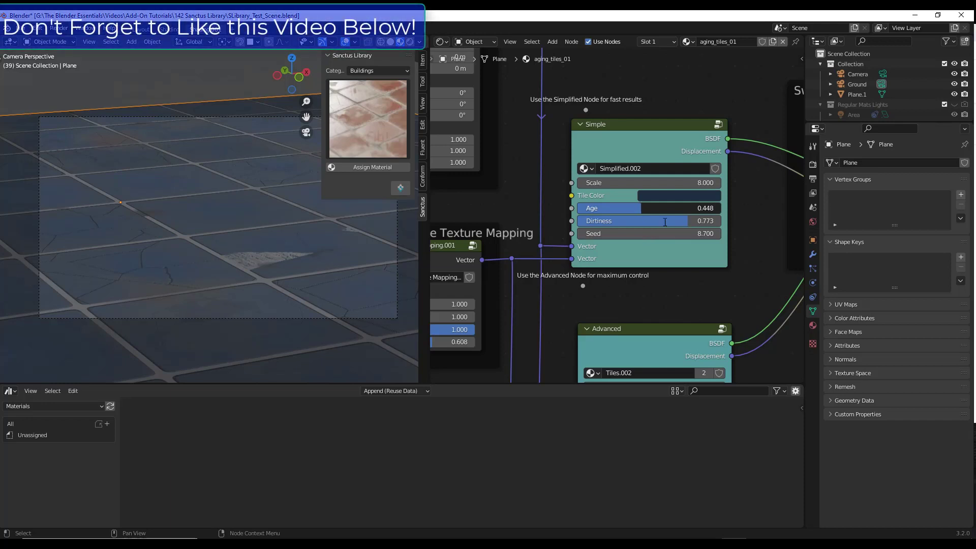
pyautogui.moveTo(631, 221); pyautogui.dragTo(557, 222)
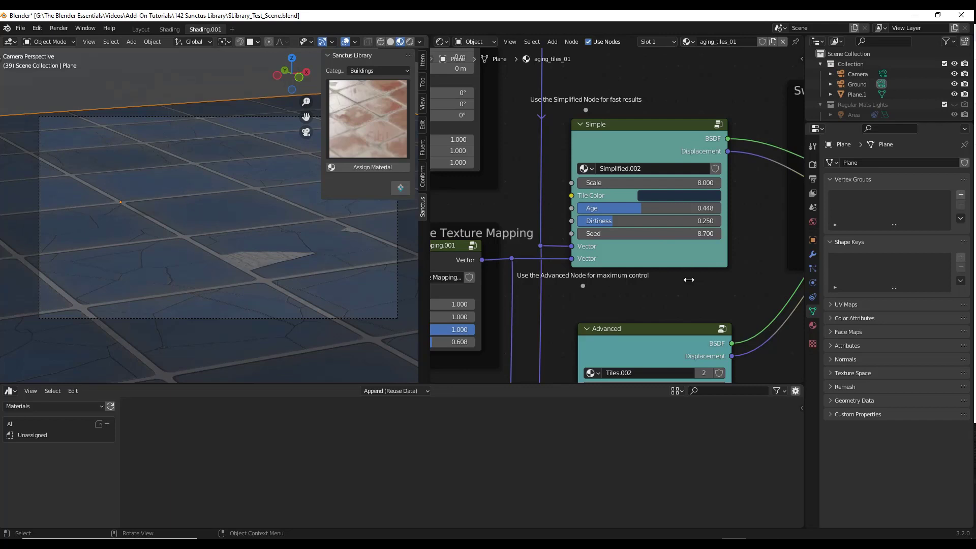
# Step: Browse the available materials in the Sanctus Library's Buildings category
pyautogui.scroll(-2, 689, 276)
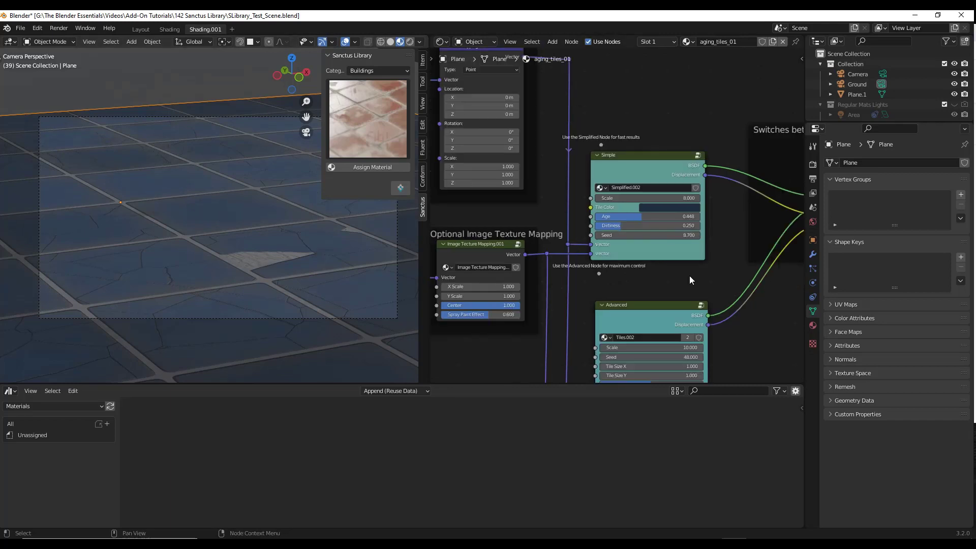
pyautogui.click(377, 117)
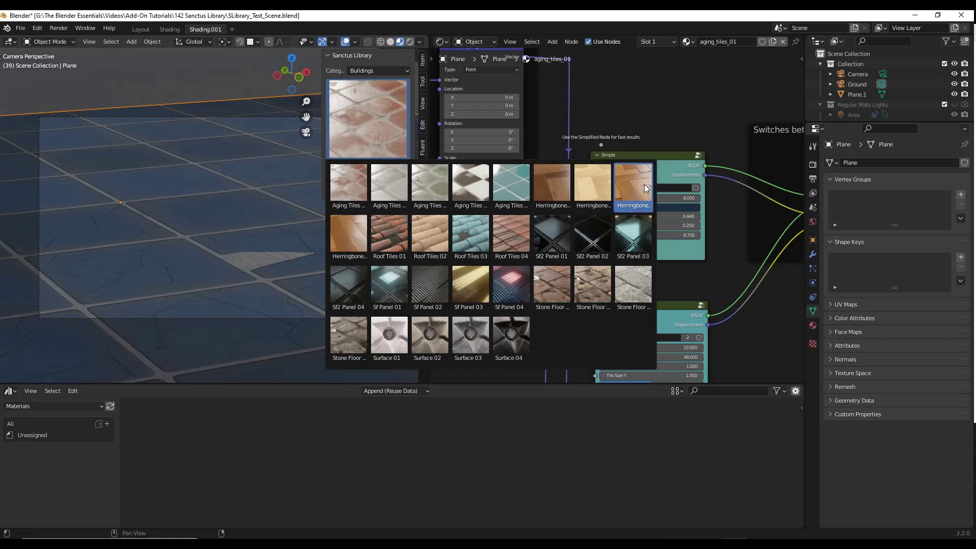
pyautogui.click(379, 103)
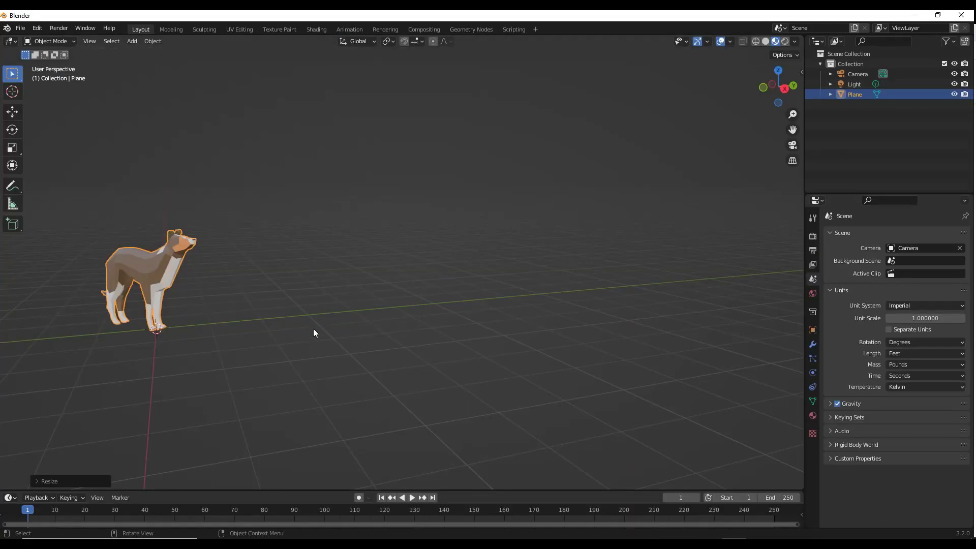
# Step: Add a mesh plane to the dog model's scene and move it about 4.31 feet along the Y axis, beside the dog
pyautogui.moveTo(314, 334); pyautogui.dragTo(329, 339, button='middle')
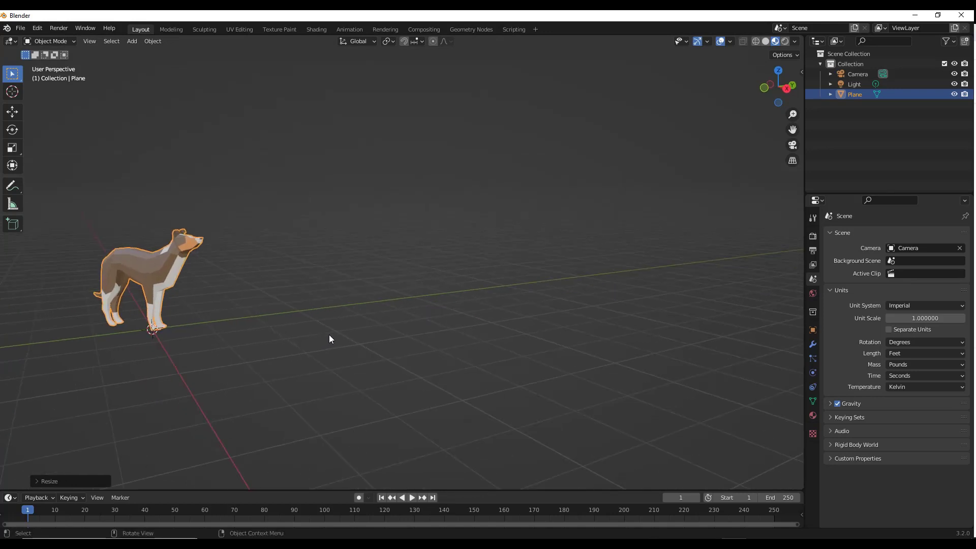
pyautogui.hotkey('shift', 'a')
pyautogui.moveTo(300, 314)
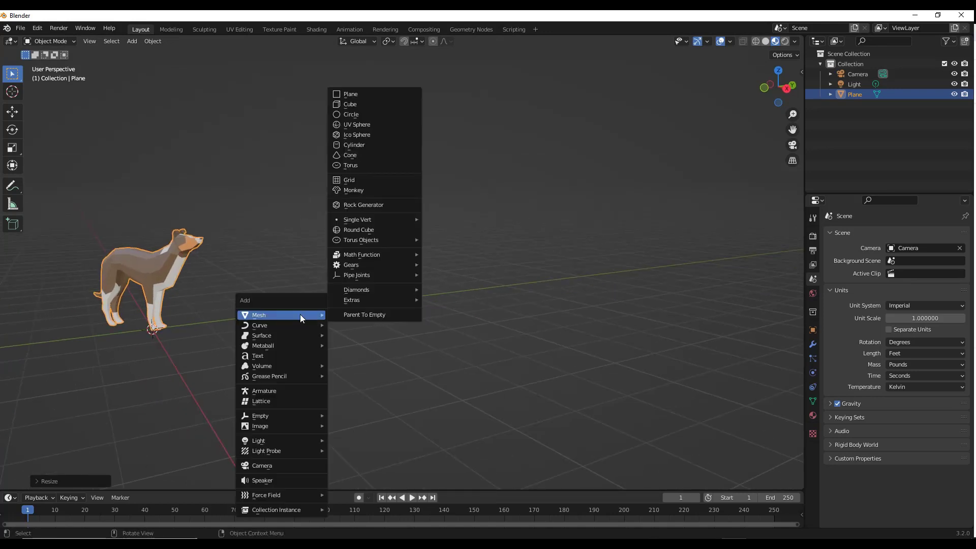
pyautogui.press('Escape')
pyautogui.hotkey('shift', 'a')
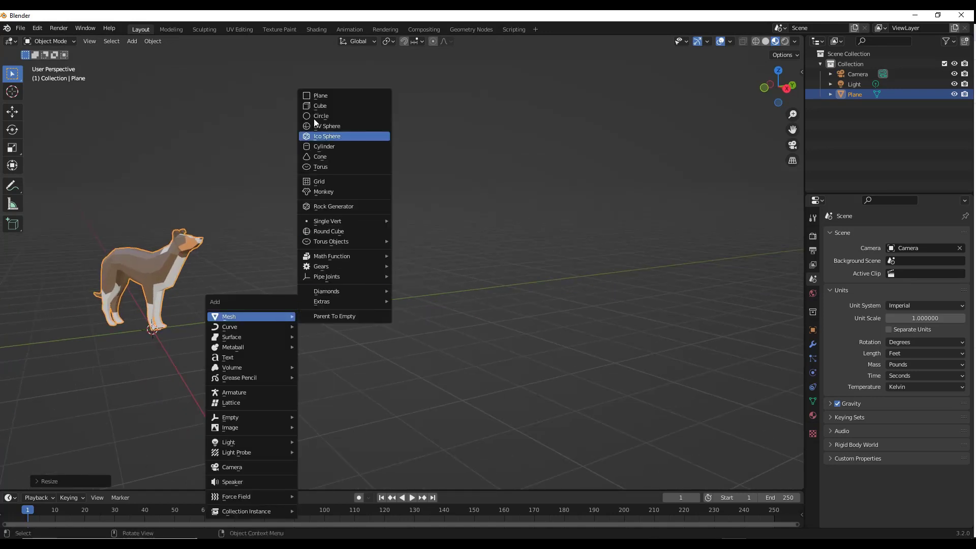
pyautogui.click(325, 95)
pyautogui.press('g')
pyautogui.click(374, 319)
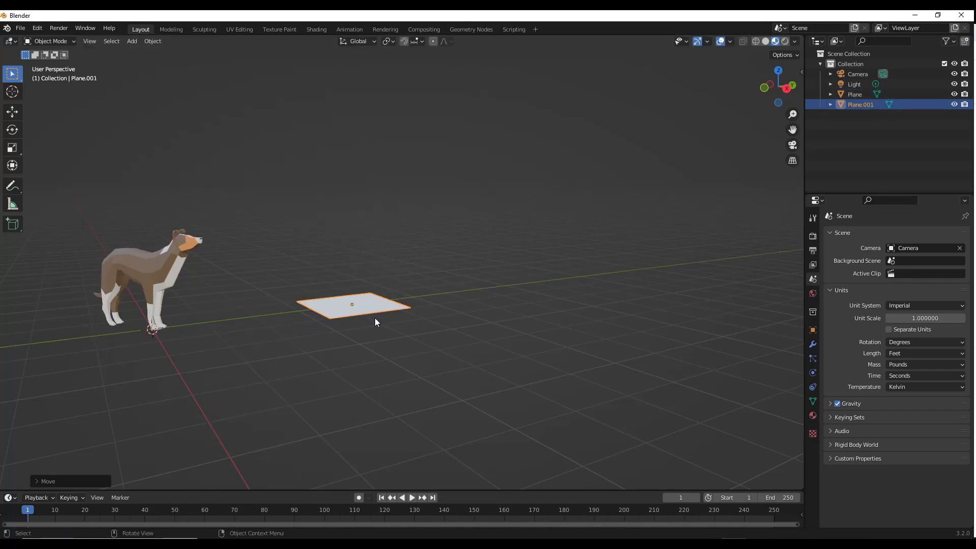
# Step: Choose the Stone Floor 04 material from the Sanctus Library's Buildings category and assign it to the new plane
pyautogui.scroll(6, 374, 318)
pyautogui.scroll(-2, 276, 349)
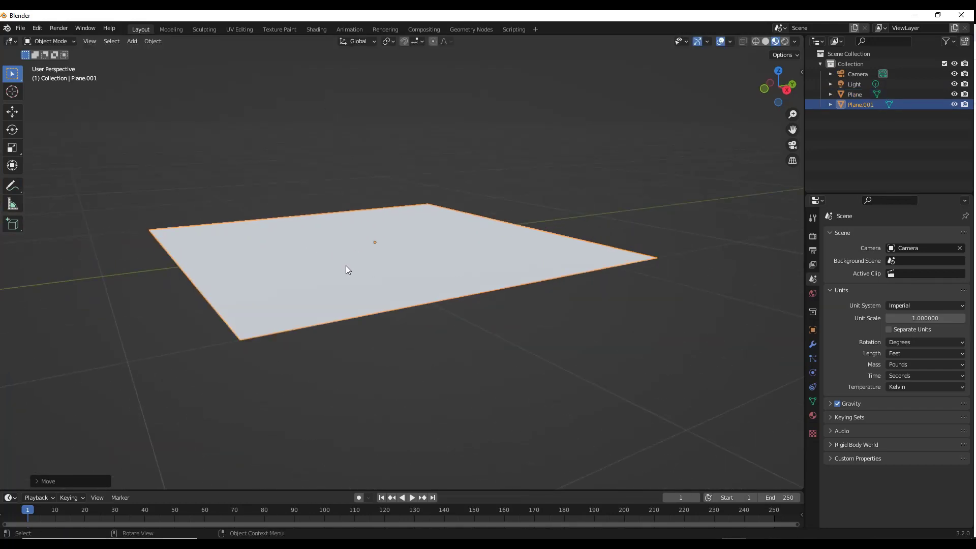
pyautogui.moveTo(347, 266); pyautogui.dragTo(361, 259, button='middle')
pyautogui.press('n')
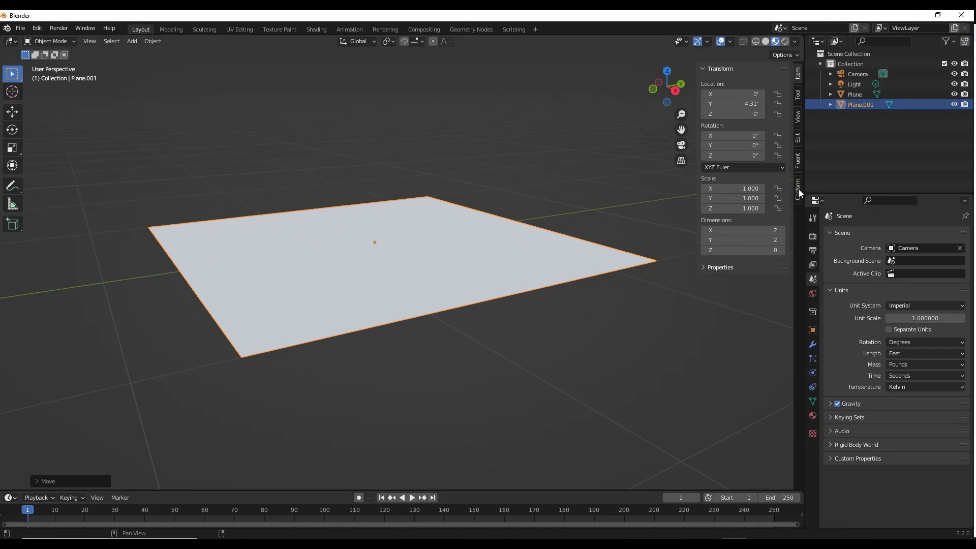
pyautogui.click(798, 189)
pyautogui.click(748, 121)
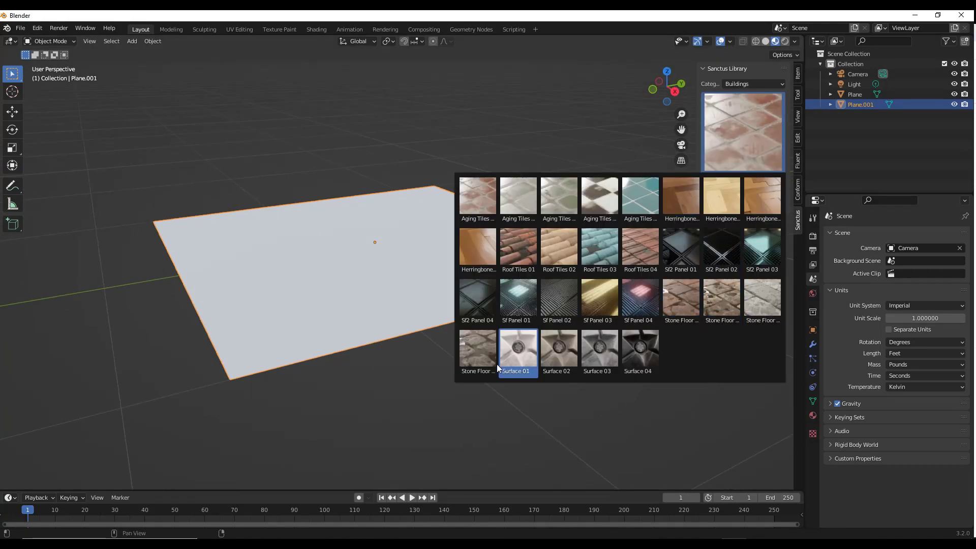
pyautogui.click(471, 350)
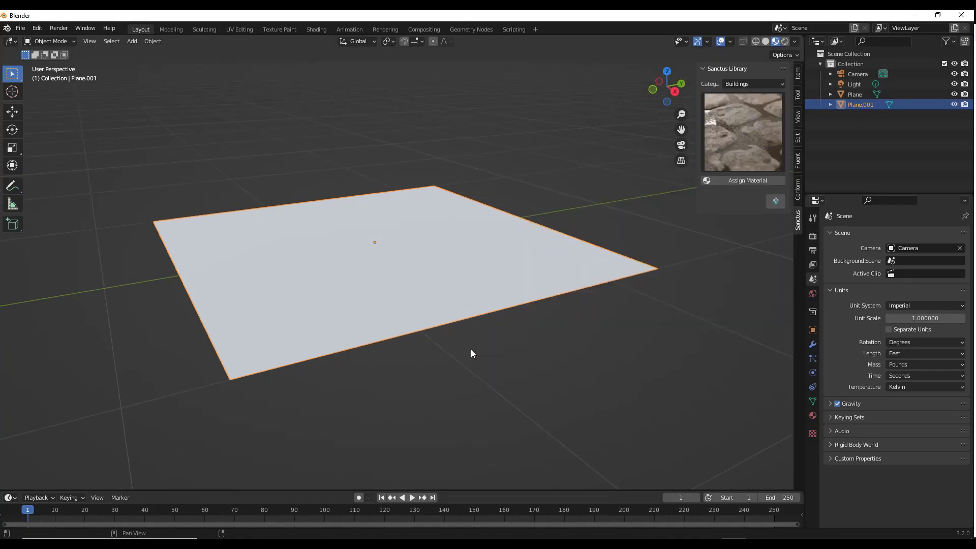
pyautogui.click(745, 181)
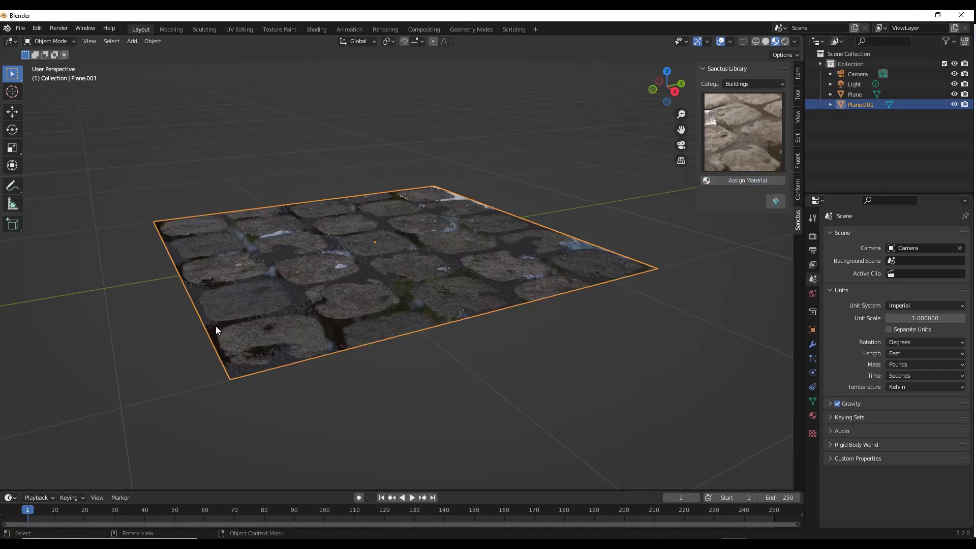
# Step: Set the render engine to Cycles with GPU Compute as the device and Experimental as the feature set
pyautogui.scroll(2, 291, 285)
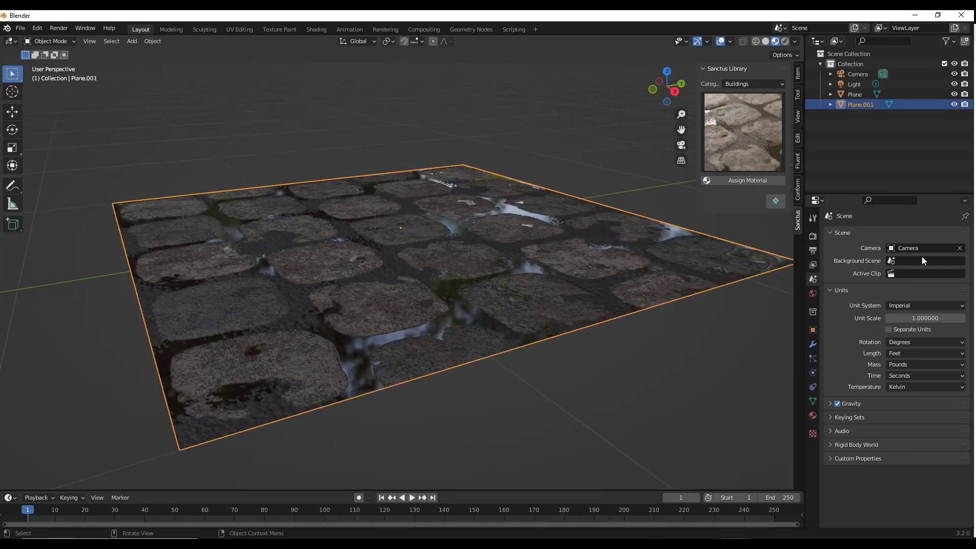
pyautogui.click(812, 236)
pyautogui.click(905, 234)
pyautogui.click(904, 268)
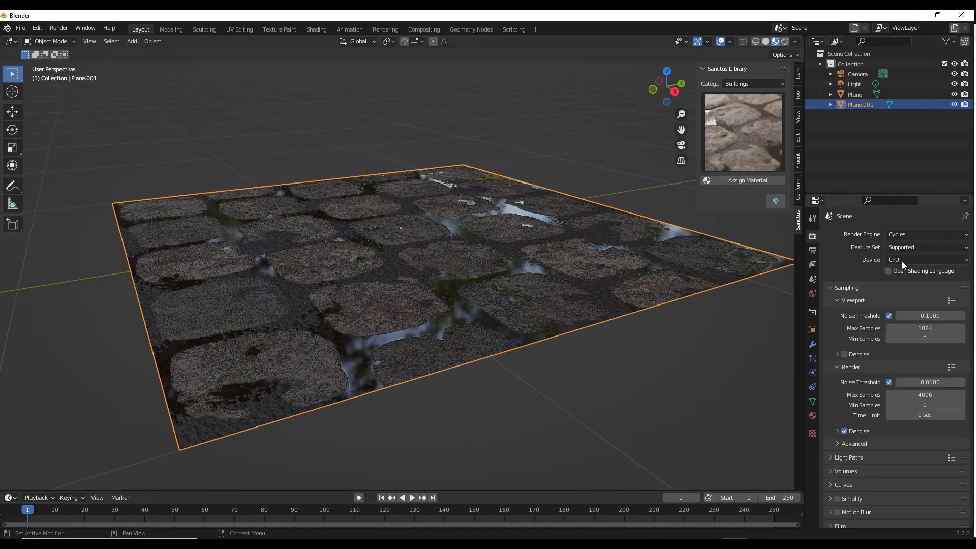
pyautogui.click(902, 259)
pyautogui.click(906, 283)
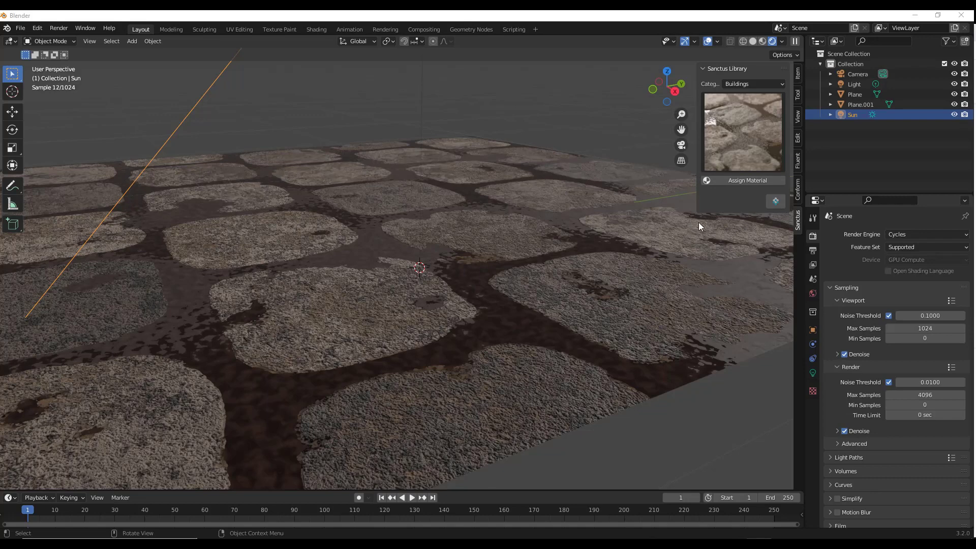
pyautogui.click(906, 246)
pyautogui.click(917, 270)
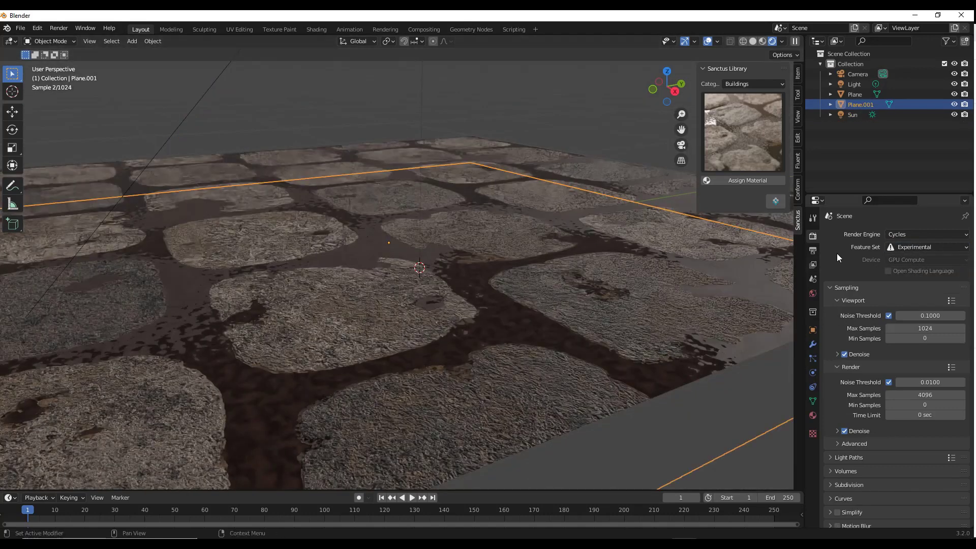
# Step: Add a Subdivision Surface modifier to the stone floor plane, using the Simple type with Adaptive Subdivision enabled
pyautogui.click(812, 345)
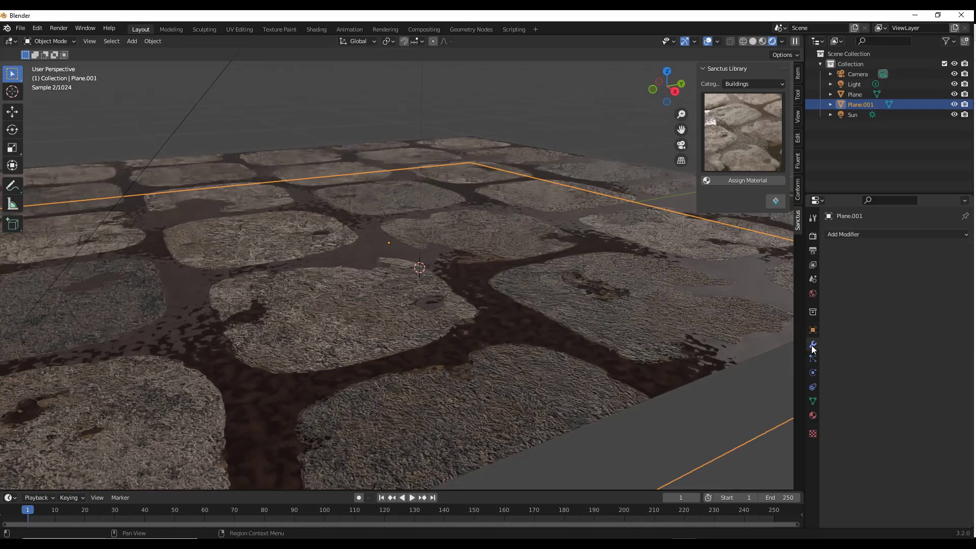
pyautogui.click(855, 235)
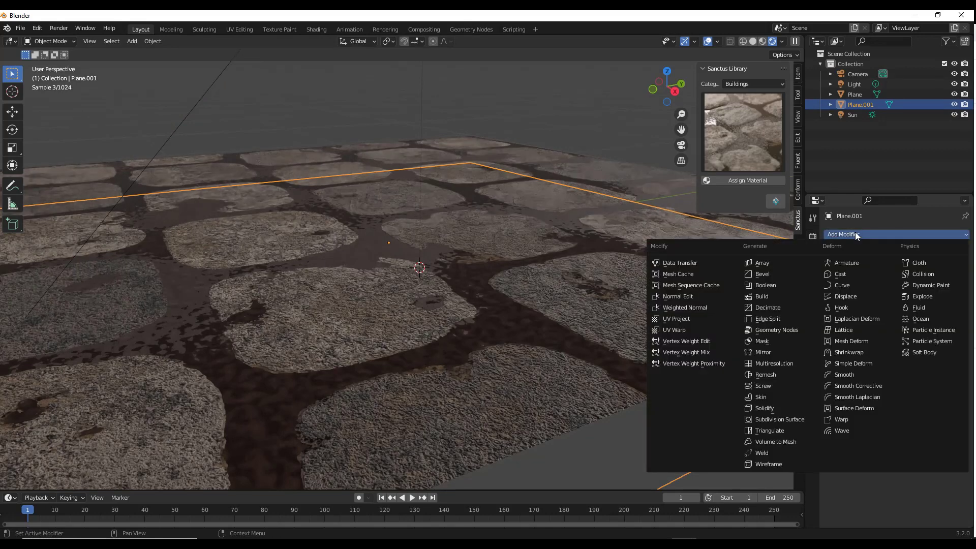
pyautogui.click(793, 419)
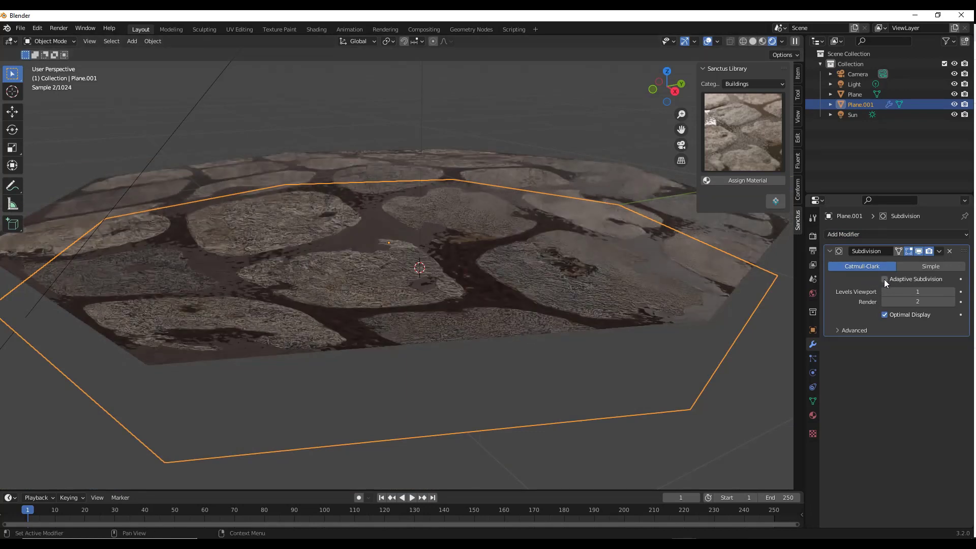
pyautogui.click(921, 266)
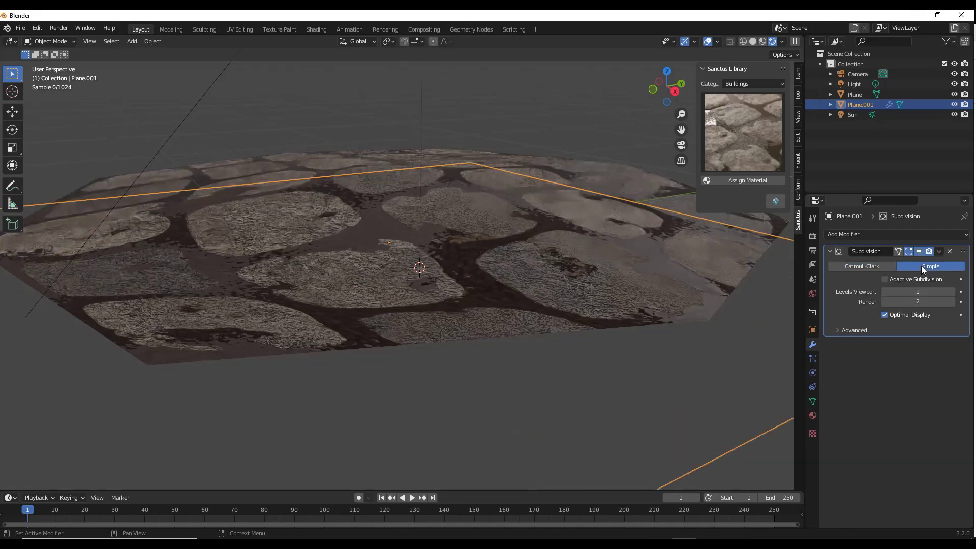
pyautogui.click(884, 279)
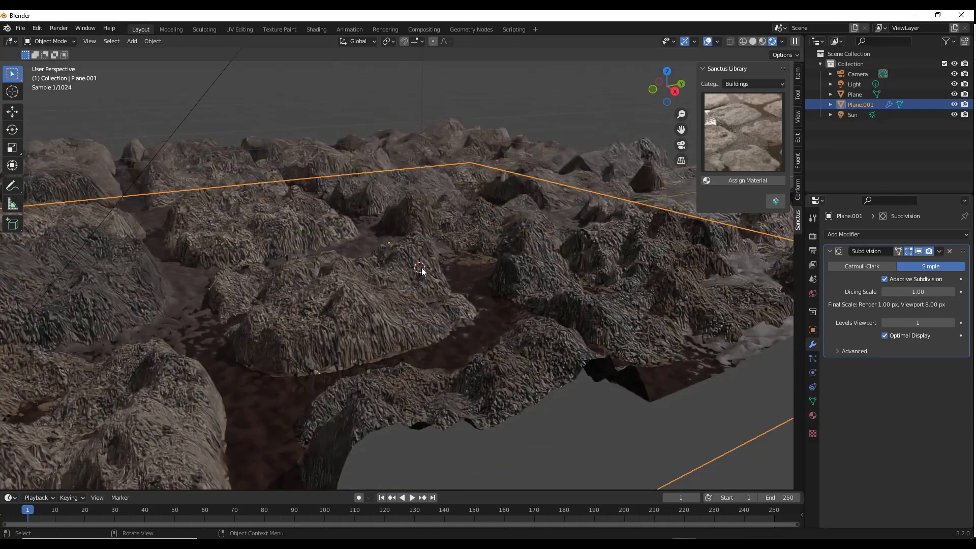
# Step: Apply the rotation and scale of the stone floor plane
pyautogui.click(152, 42)
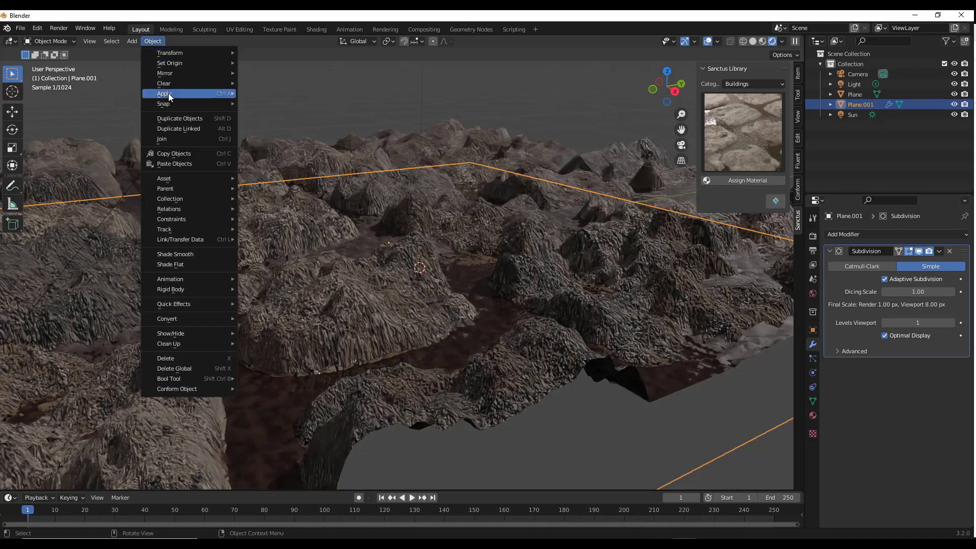
pyautogui.moveTo(173, 94)
pyautogui.click(276, 134)
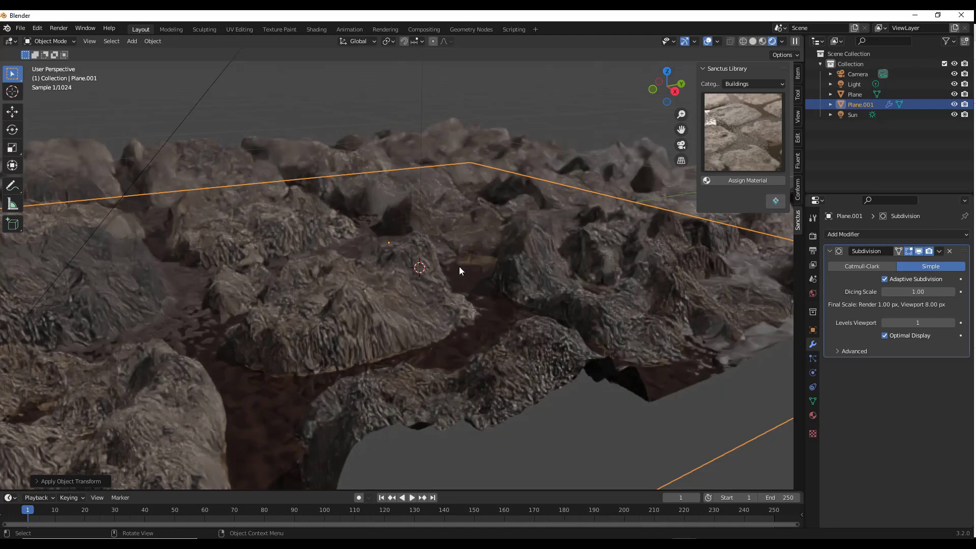
# Step: Split the 3D viewport vertically and turn the new area into a Shader Editor for the stone_floor_04 material
pyautogui.scroll(-5, 465, 269)
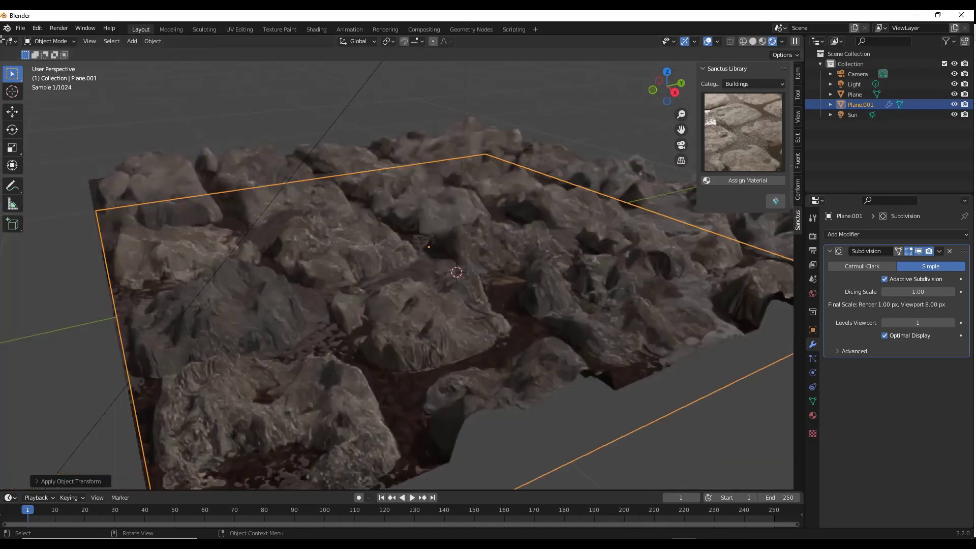
pyautogui.moveTo(3, 37); pyautogui.dragTo(369, 51)
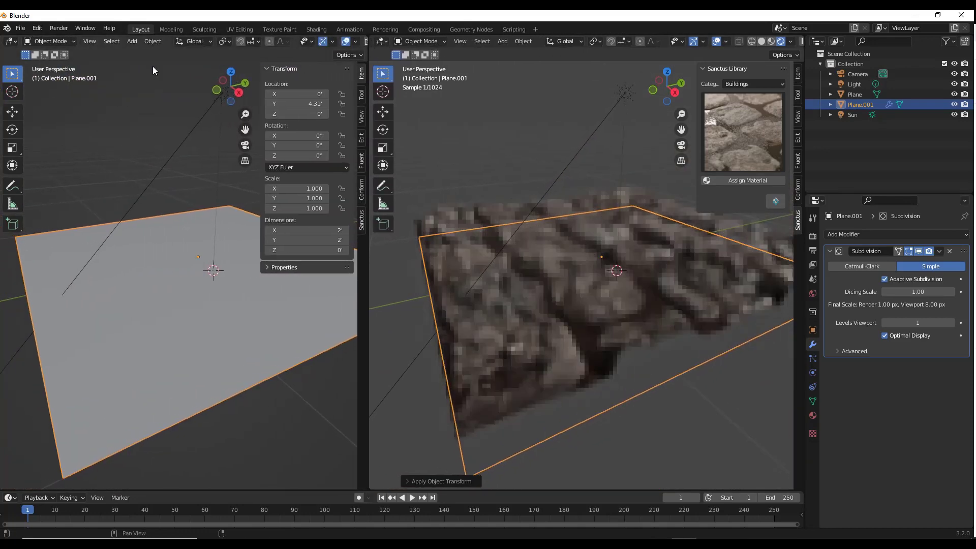
pyautogui.click(12, 42)
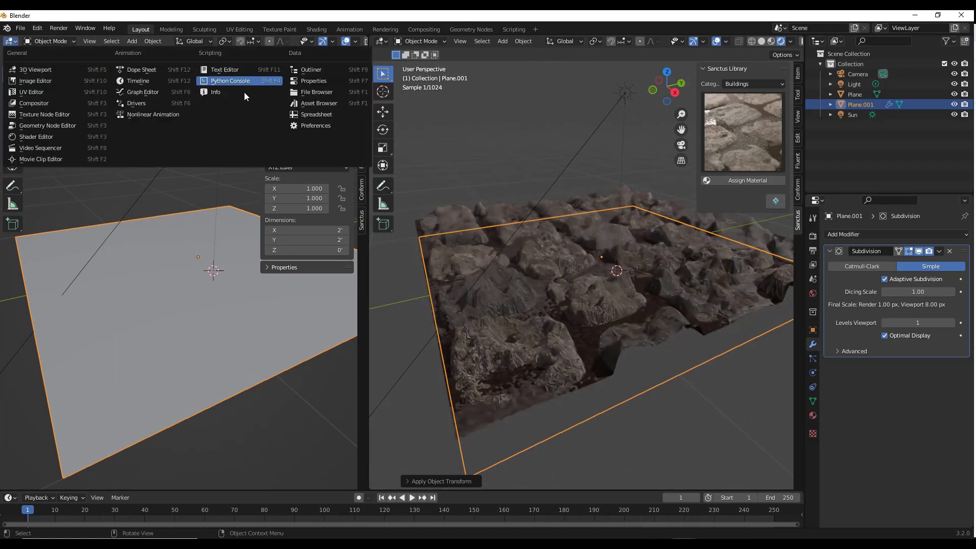
pyautogui.click(36, 137)
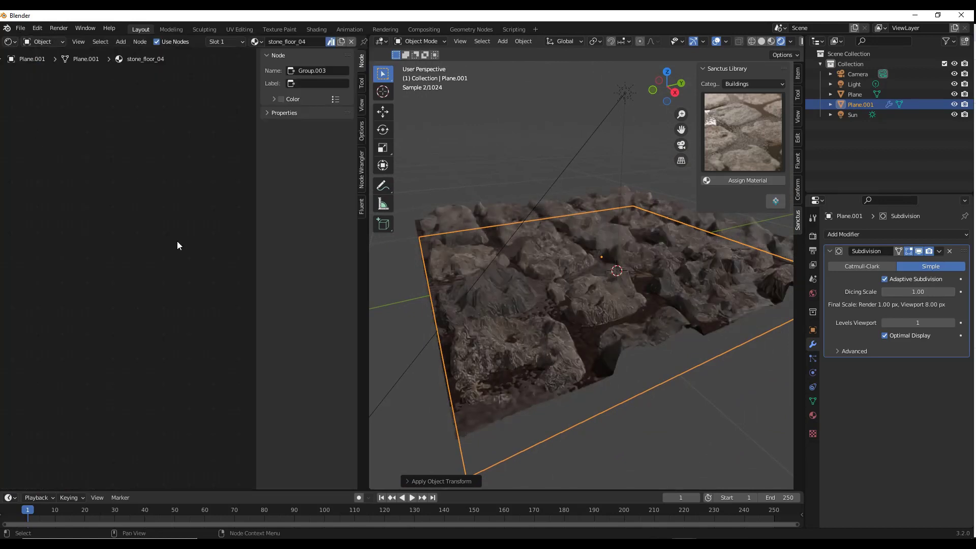
# Step: Set the Displacement Multiplier of the stone floor's material node group to 0.5
pyautogui.press('Home')
pyautogui.moveTo(91, 359); pyautogui.dragTo(71, 359)
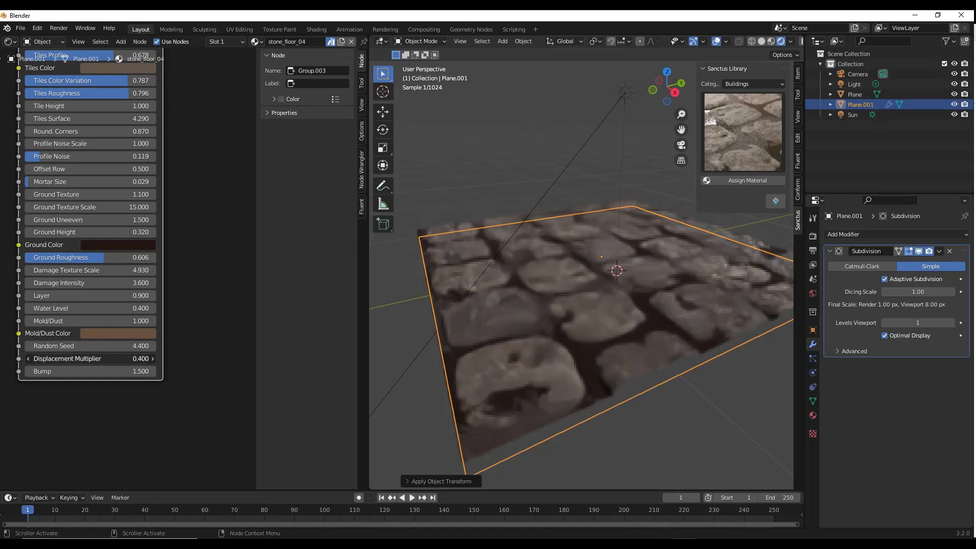
pyautogui.click(111, 359)
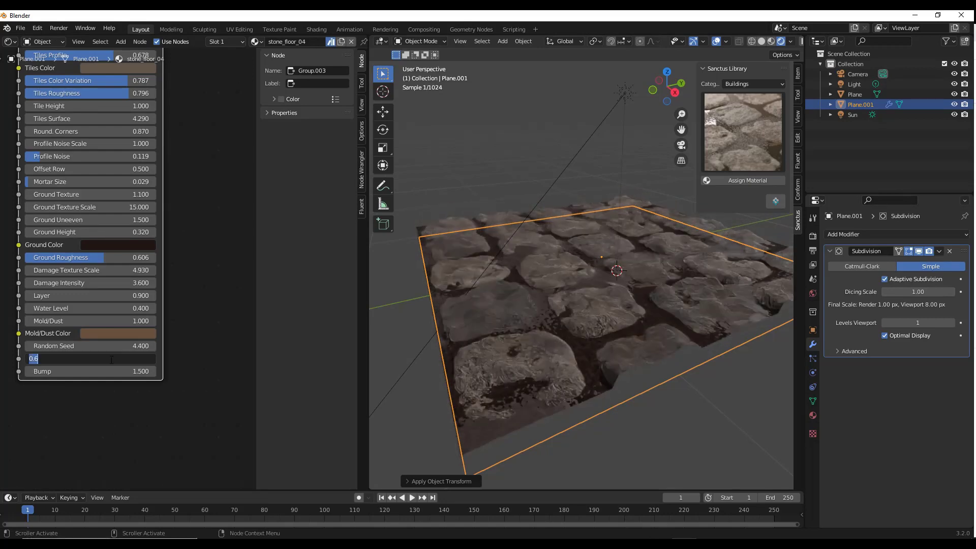
pyautogui.write('0.5')
pyautogui.press('Return')
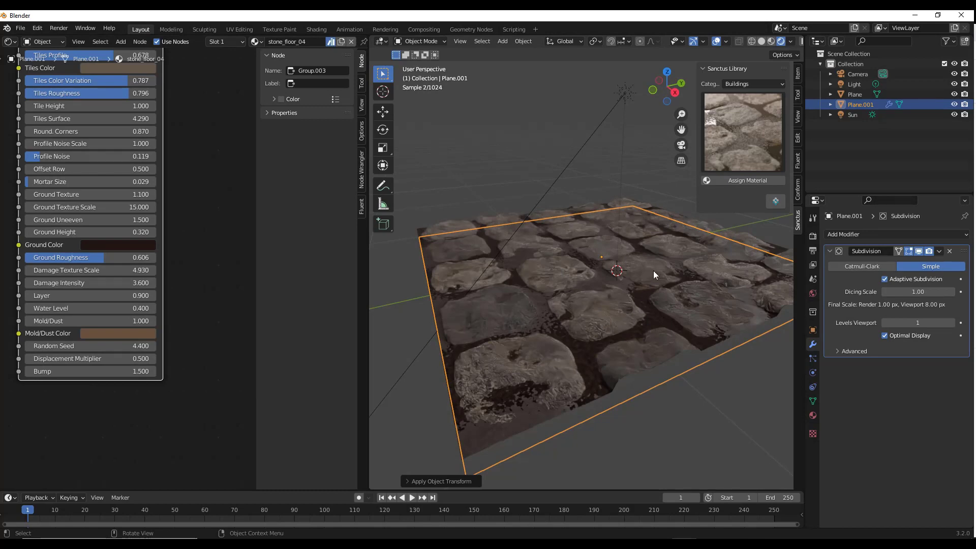
# Step: Set both the Tile Width and Tile Depth of the Stone_Floorb node group to 1
pyautogui.scroll(6, 630, 316)
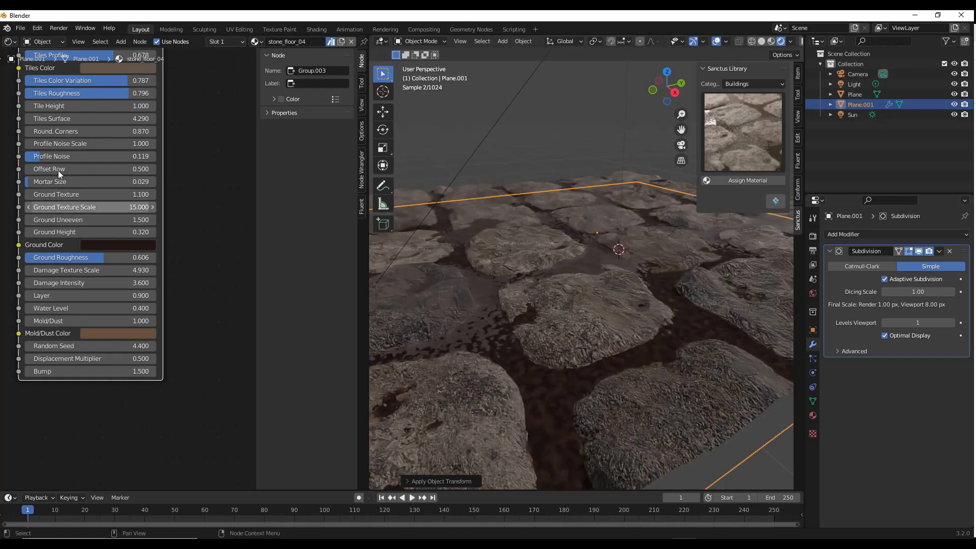
pyautogui.scroll(-1, 84, 184)
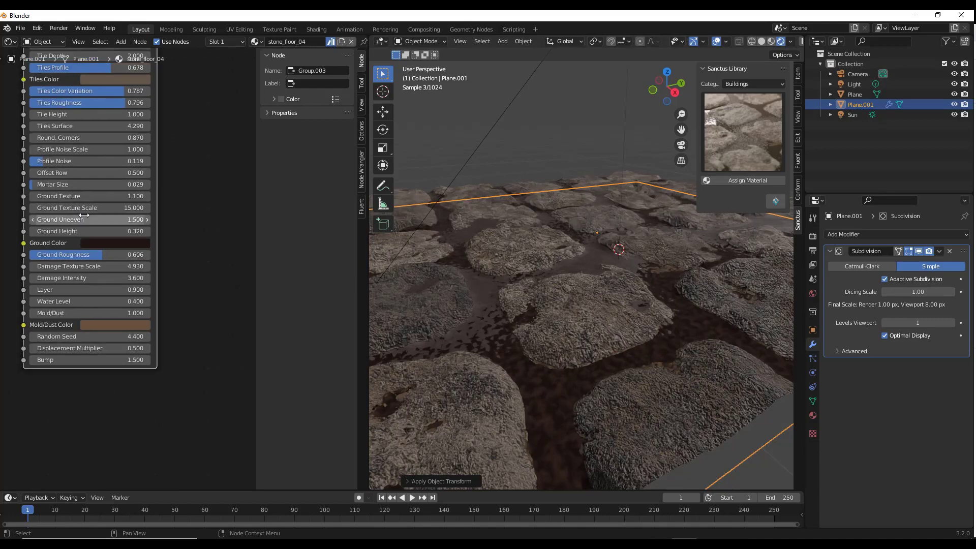
pyautogui.moveTo(86, 208); pyautogui.dragTo(91, 225, button='middle')
pyautogui.scroll(4, 145, 181)
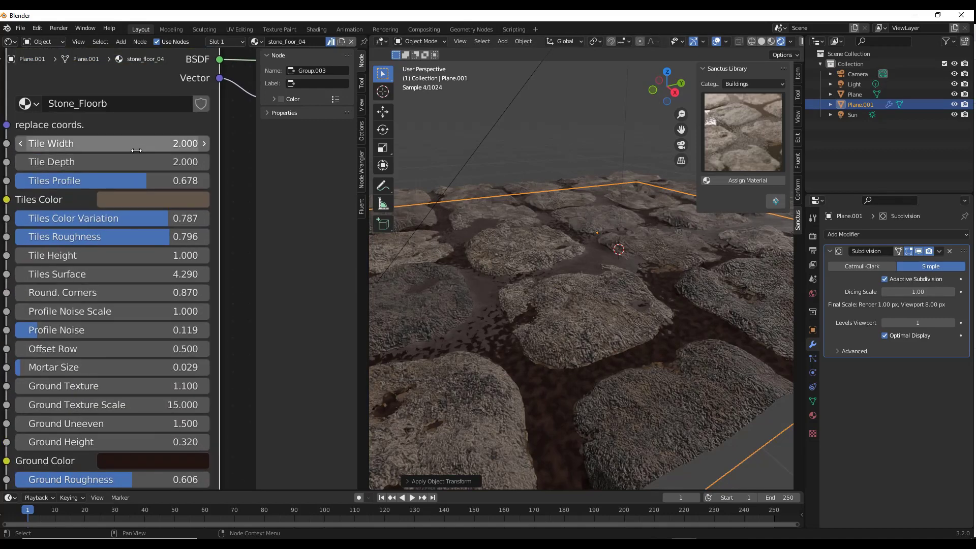
pyautogui.click(140, 144)
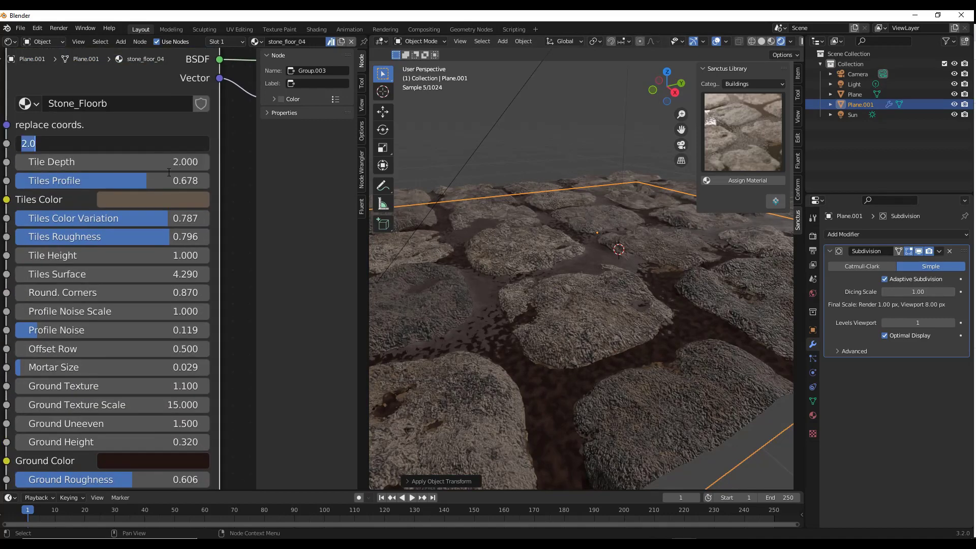
pyautogui.write('1')
pyautogui.press('Tab')
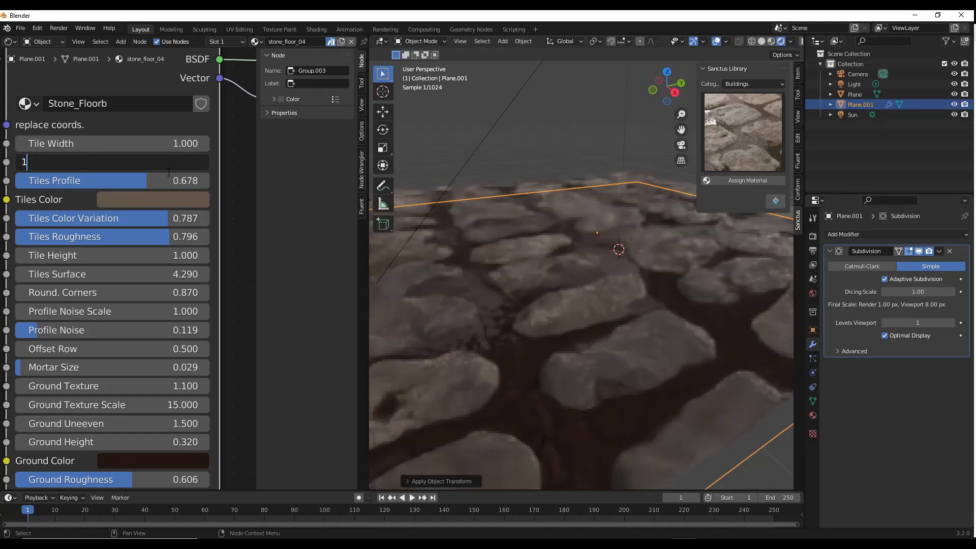
pyautogui.write('1')
pyautogui.press('Return')
# Step: Adjust the Tiles Profile value of the Stone_Floorb node group
pyautogui.moveTo(108, 178); pyautogui.dragTo(114, 176)
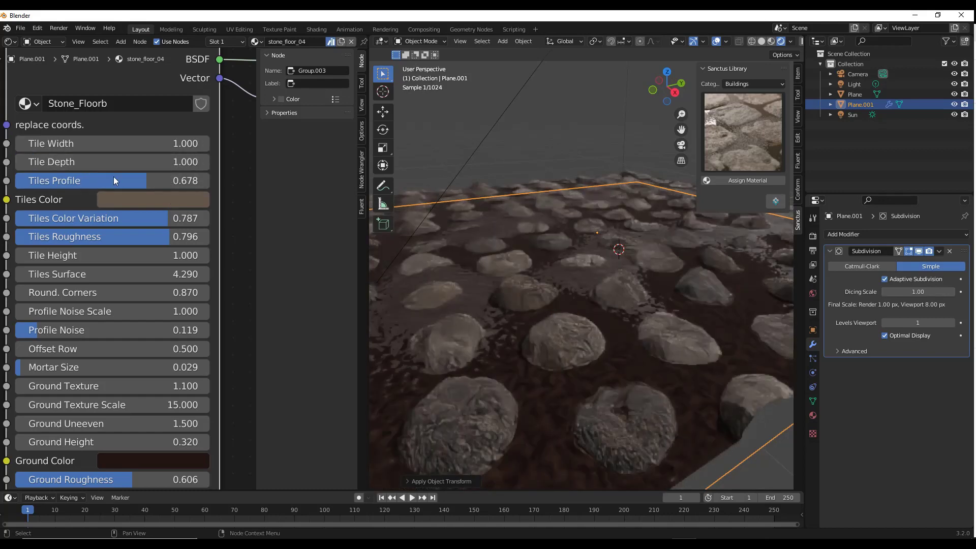